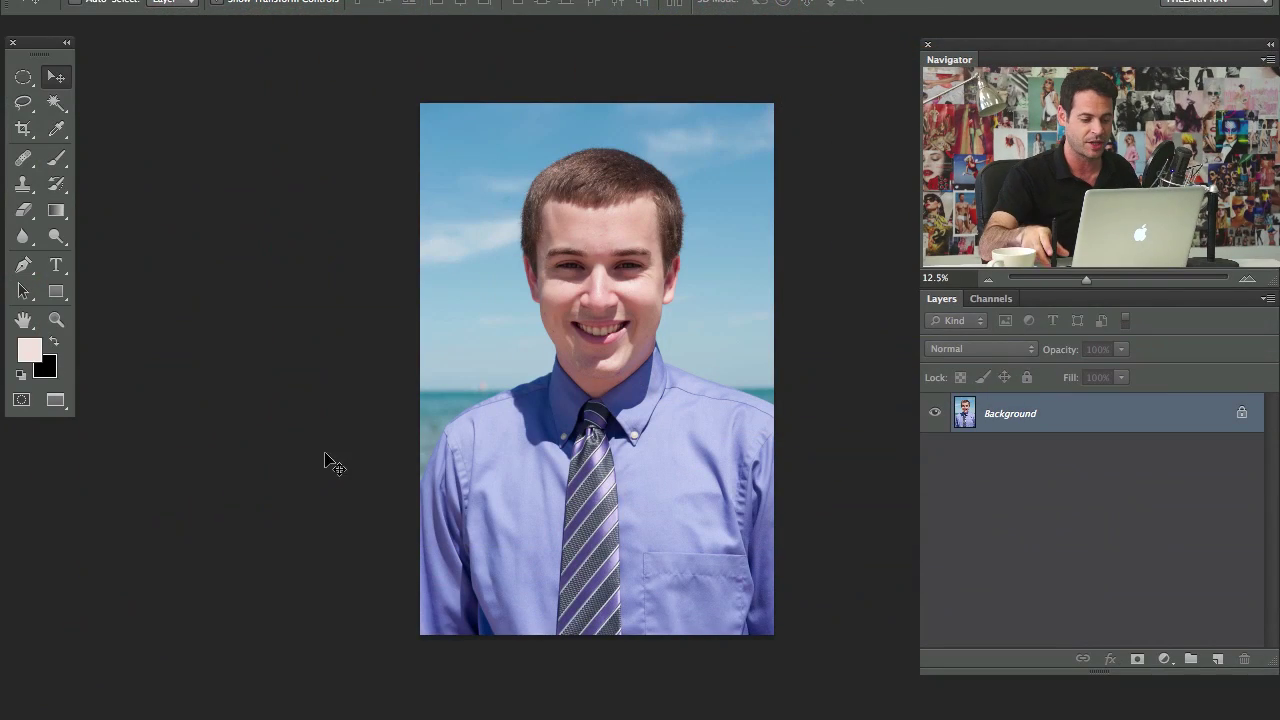
Add a Curves 1 adjustment layer above the Background and drag its curve upward
scroll(611, 385, up, 1)
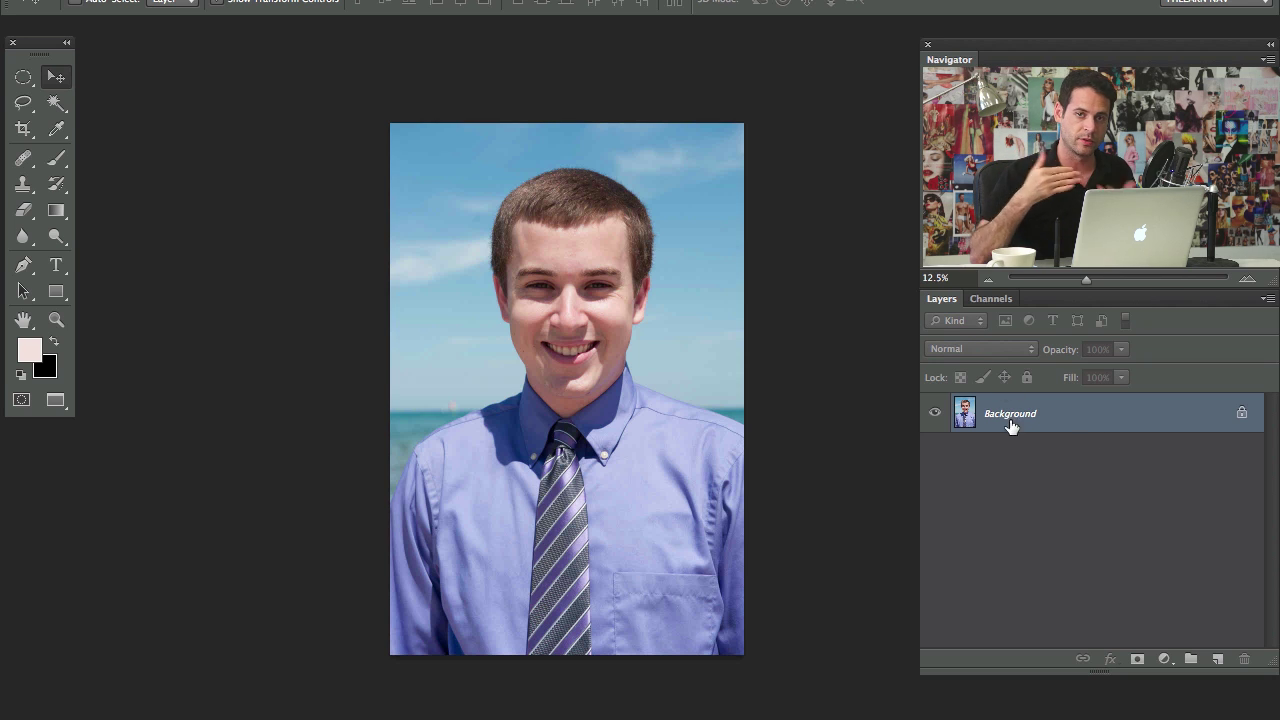
click(1164, 660)
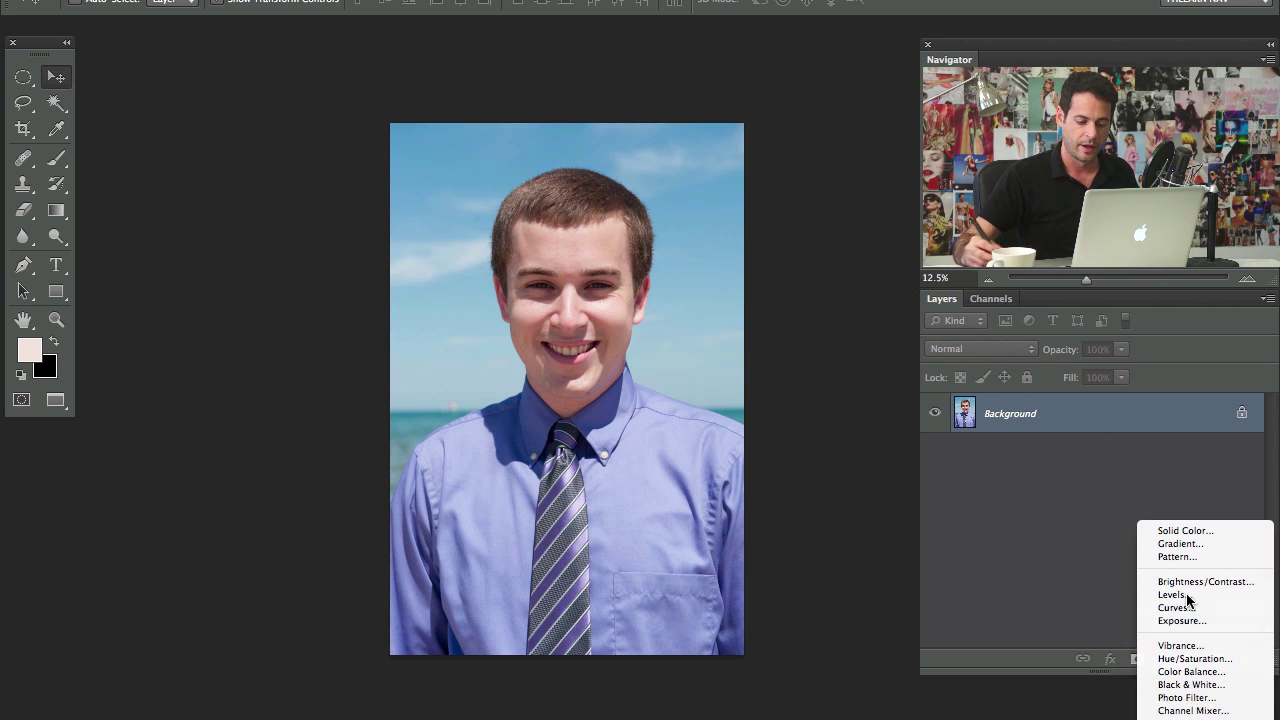
click(1168, 605)
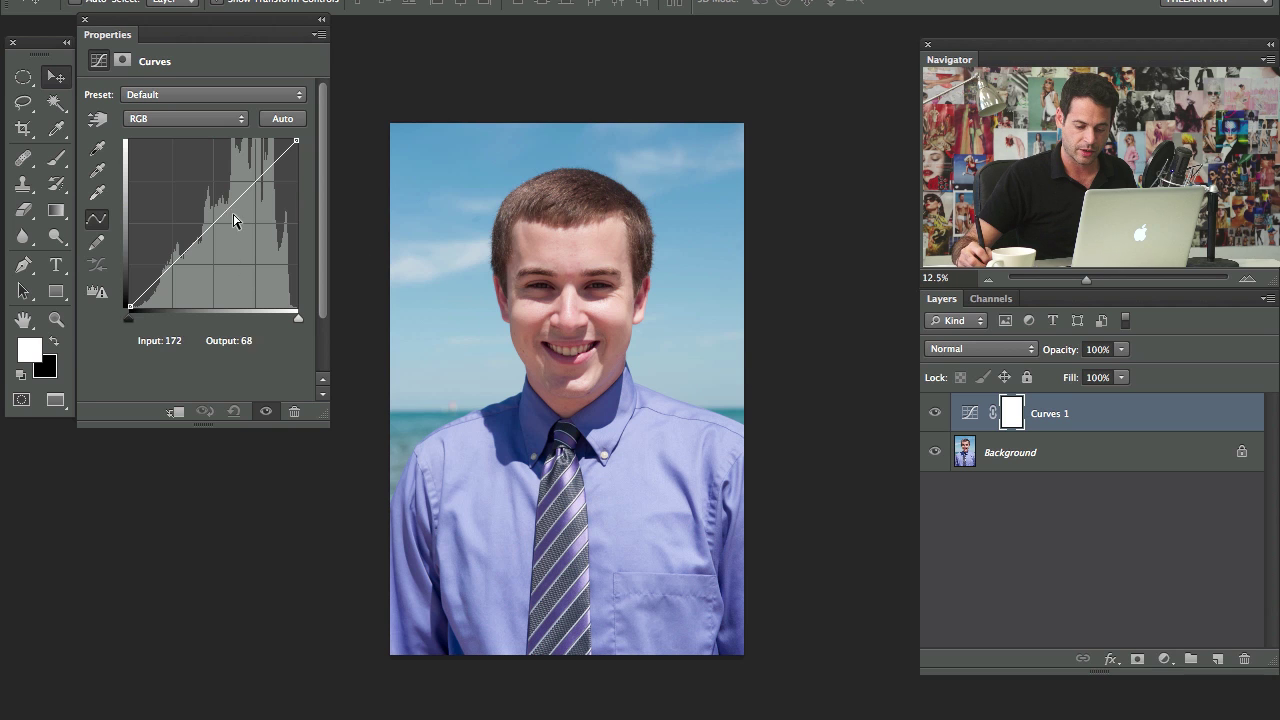
drag(215, 217, 240, 364)
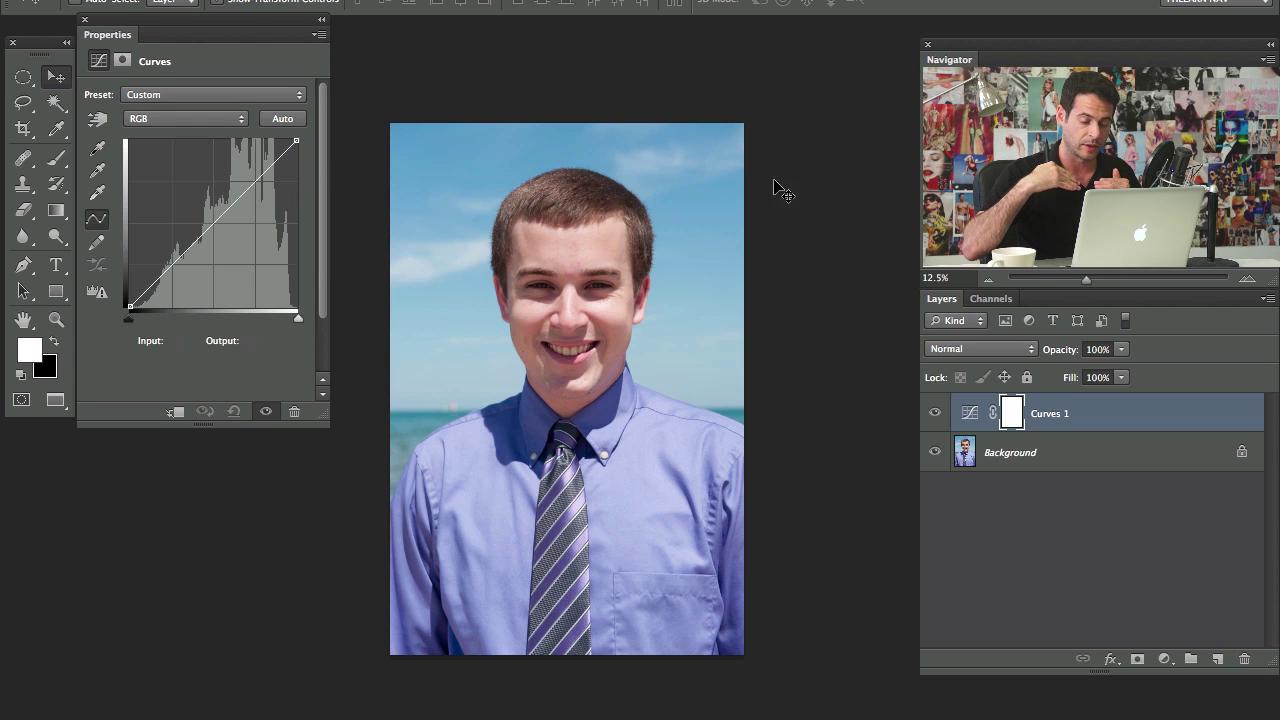
Mask Curves 1 with a Color Range selection sampled on the face at Fuzziness 129
click(435, 2)
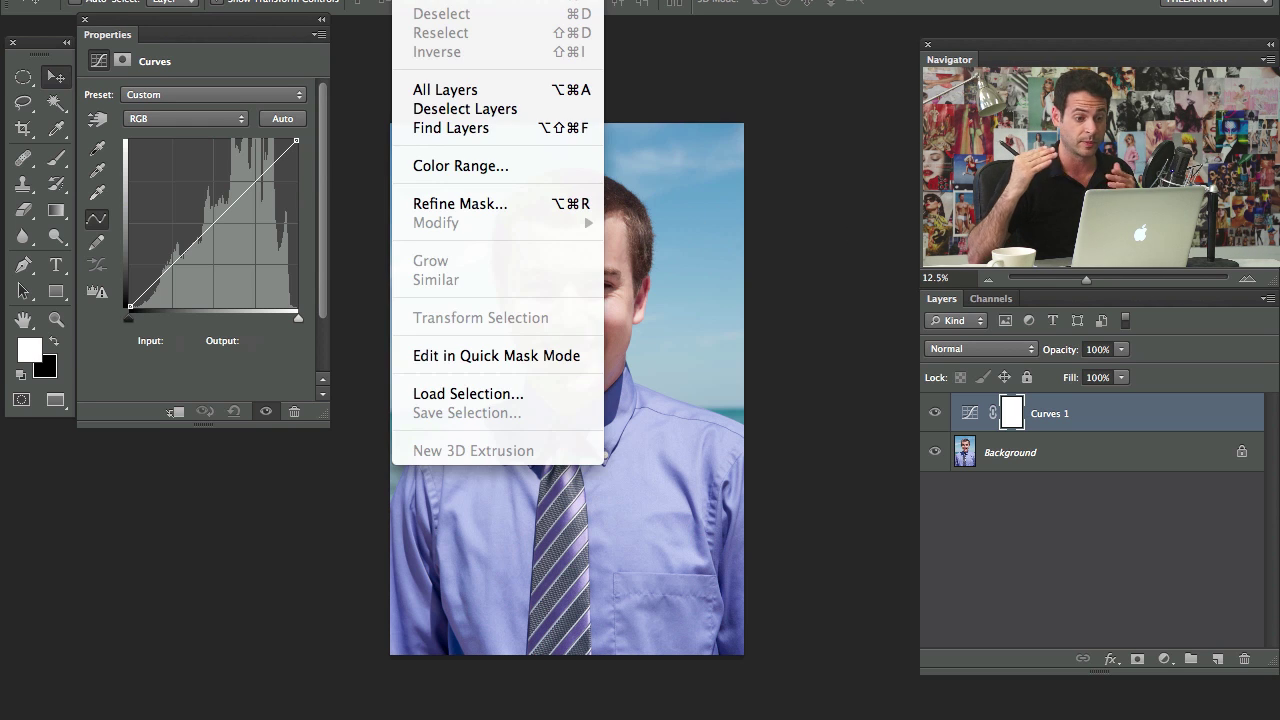
click(455, 166)
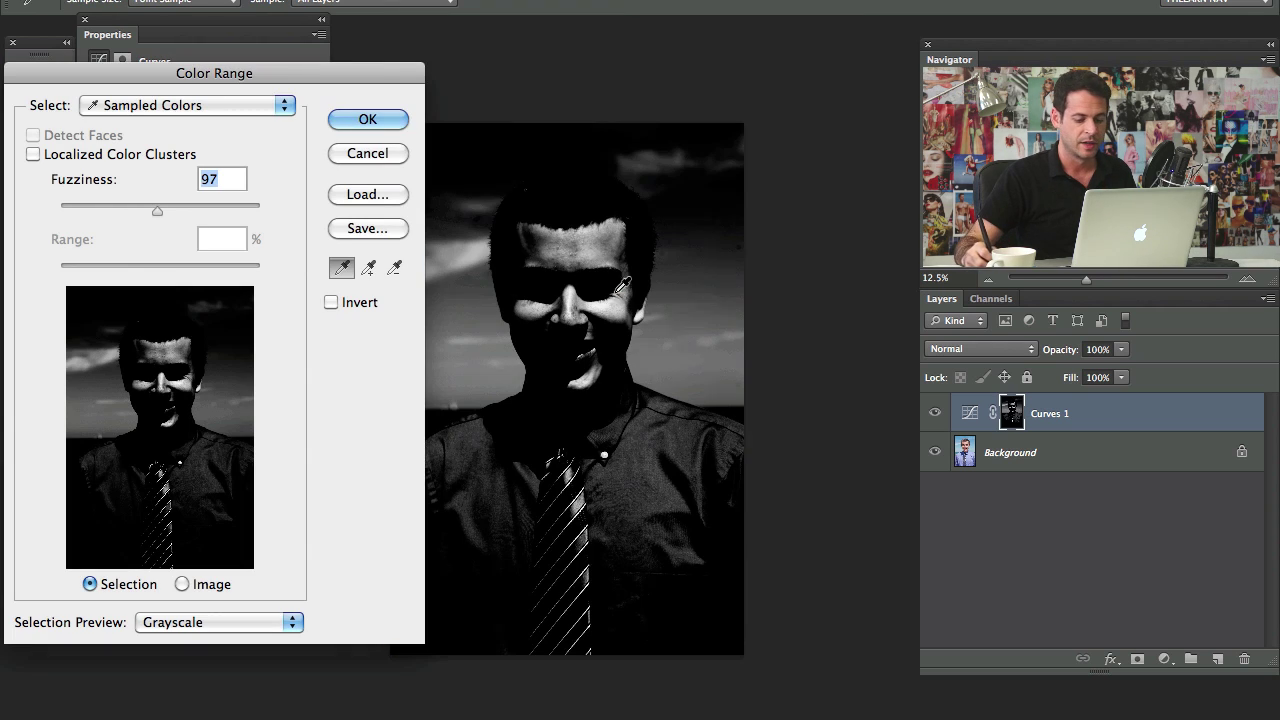
click(605, 308)
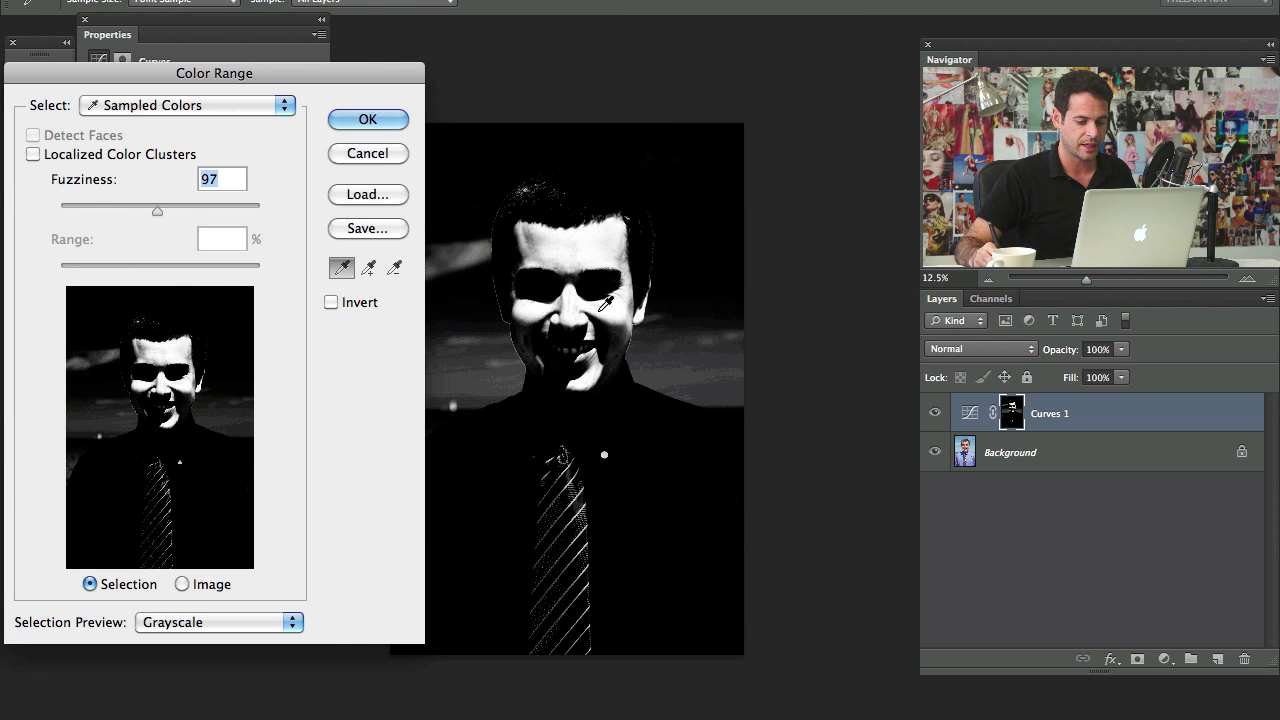
click(575, 303)
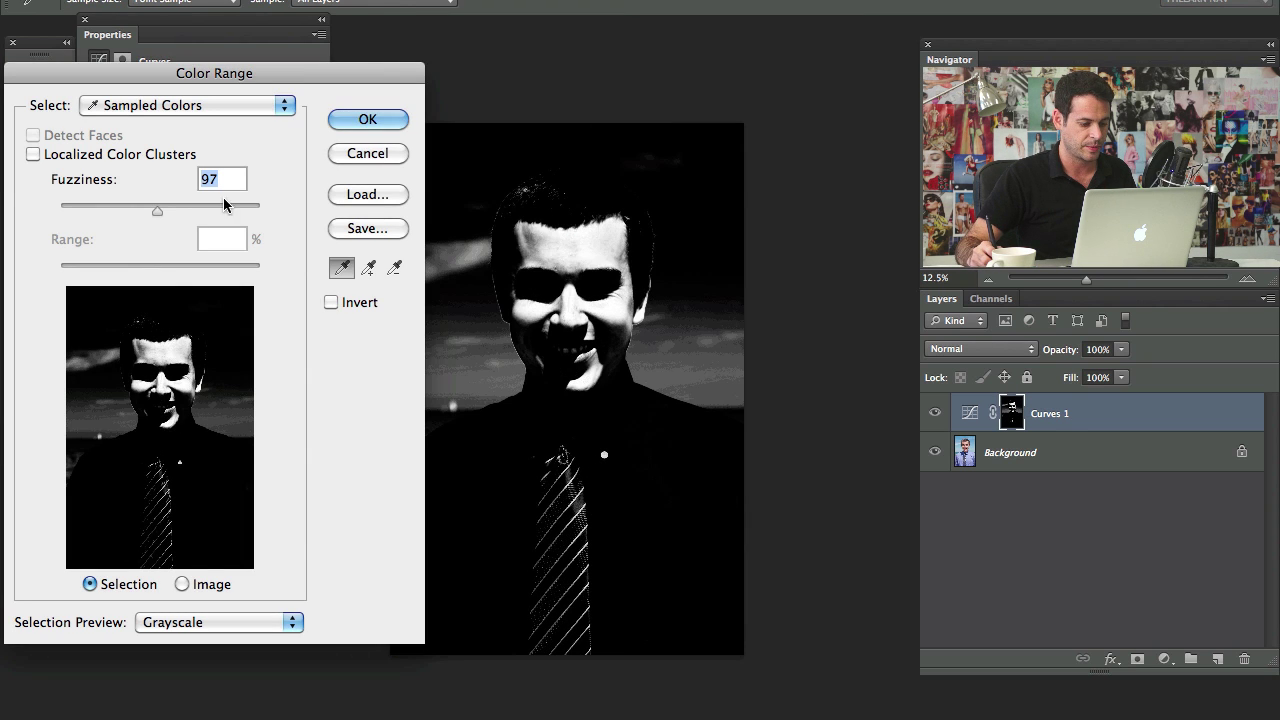
click(170, 211)
drag(170, 213, 191, 214)
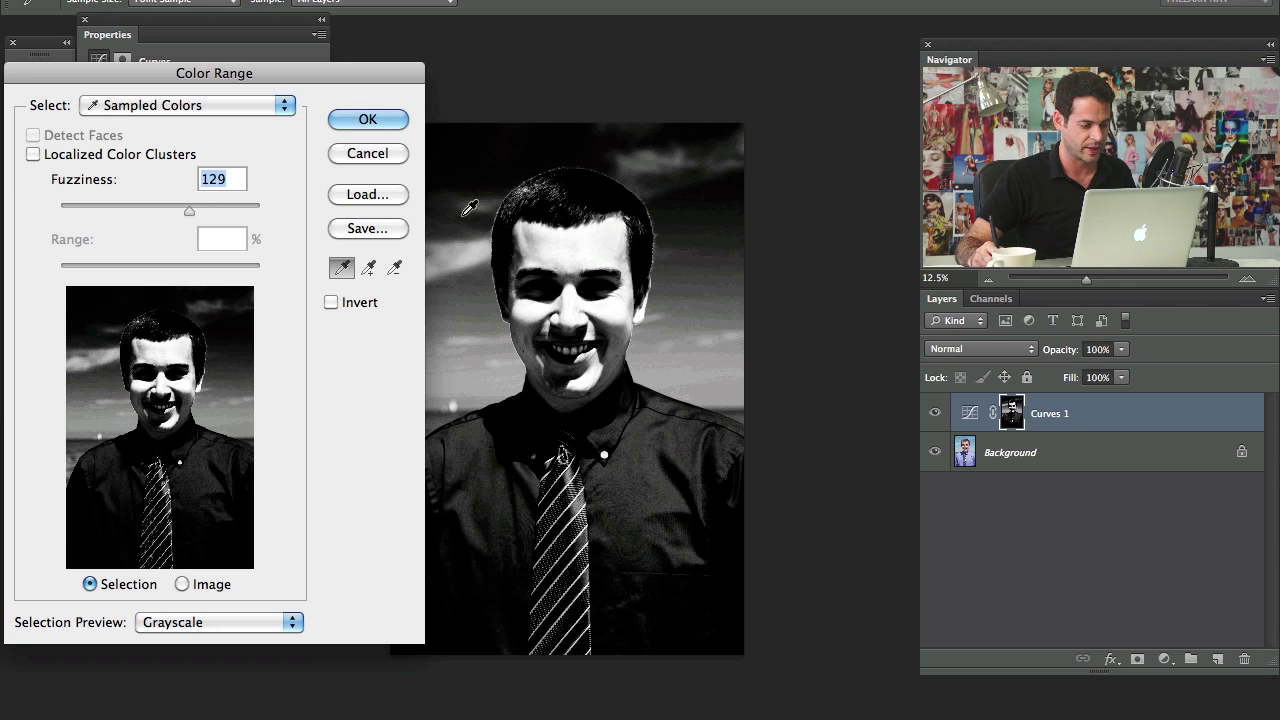
click(368, 120)
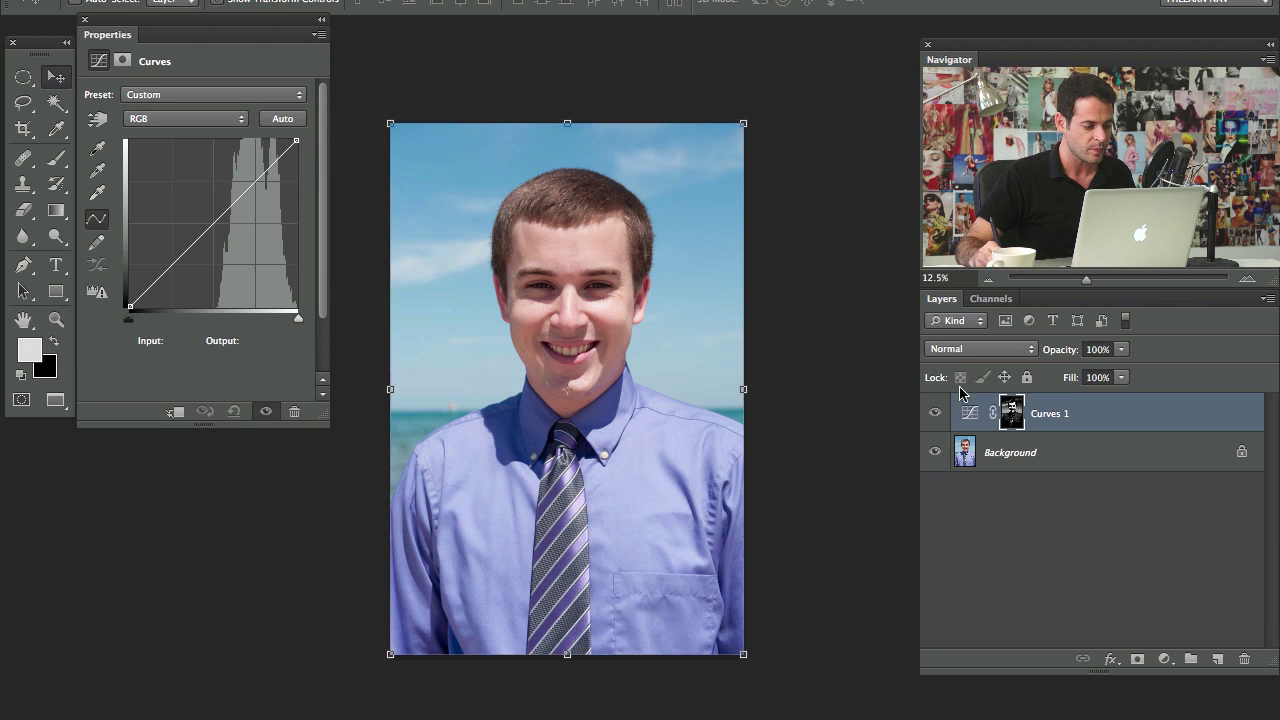
Inspect the Curves 1 mask, then add a curve point pulling the midtones down
alt+click(1012, 417)
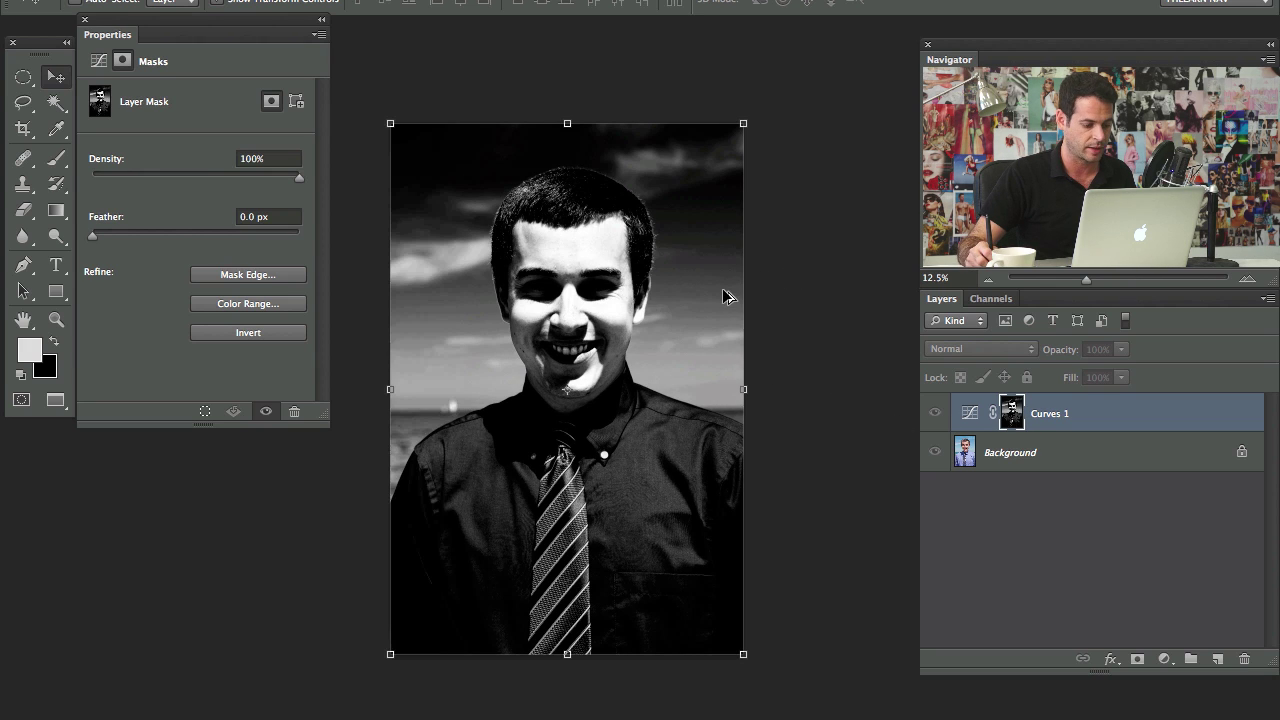
alt+click(1014, 417)
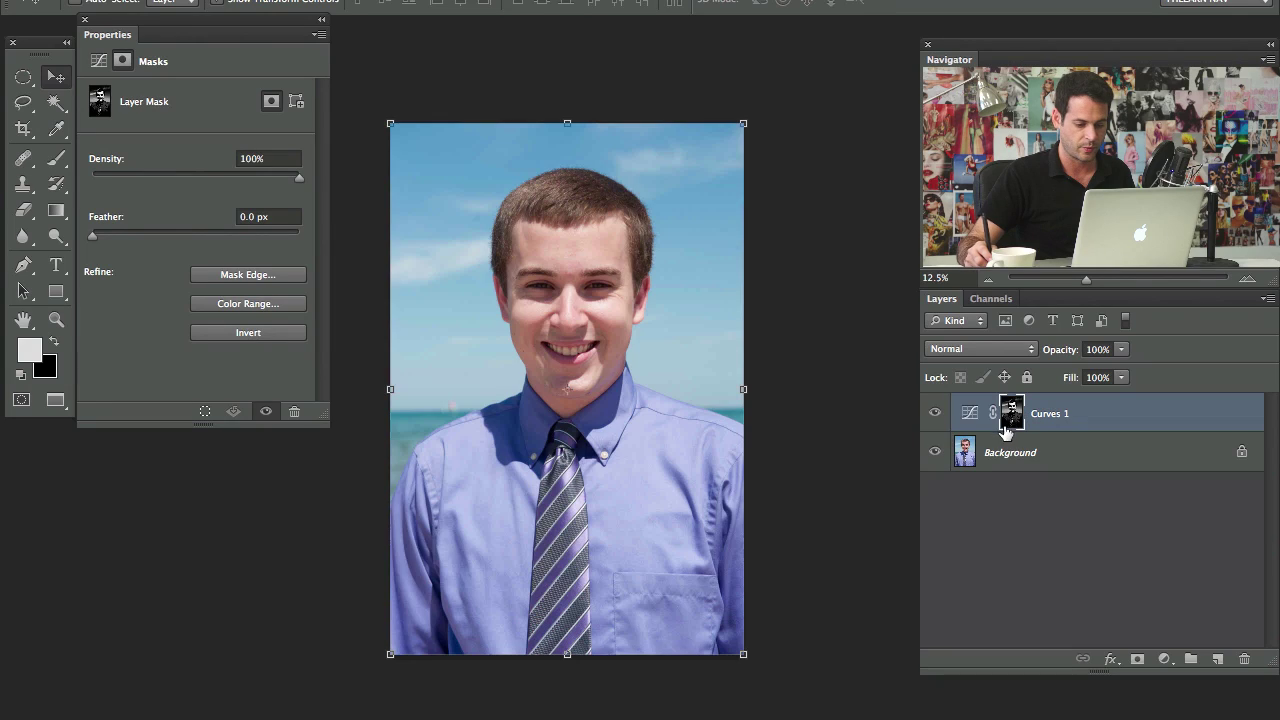
click(972, 422)
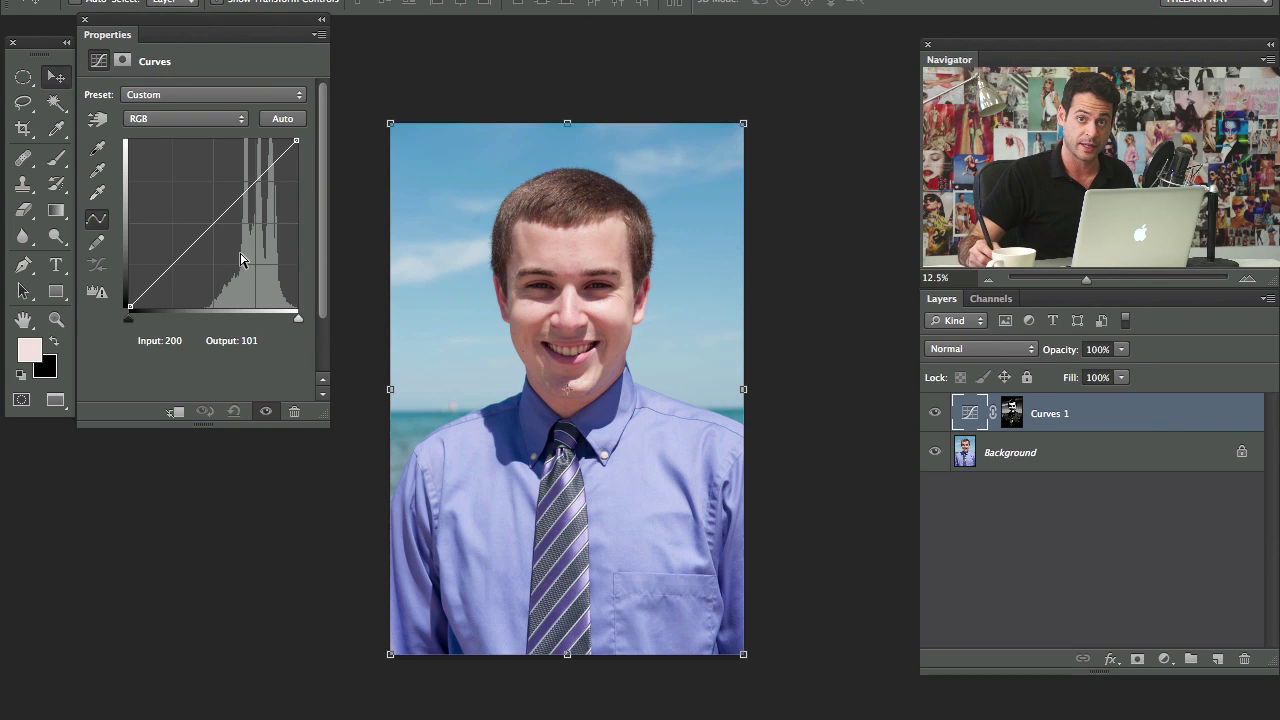
mouse_move(217, 222)
mouse_down()
mouse_move(215, 246)
mouse_move(226, 236)
mouse_move(256, 281)
mouse_move(204, 216)
mouse_move(227, 229)
mouse_up()
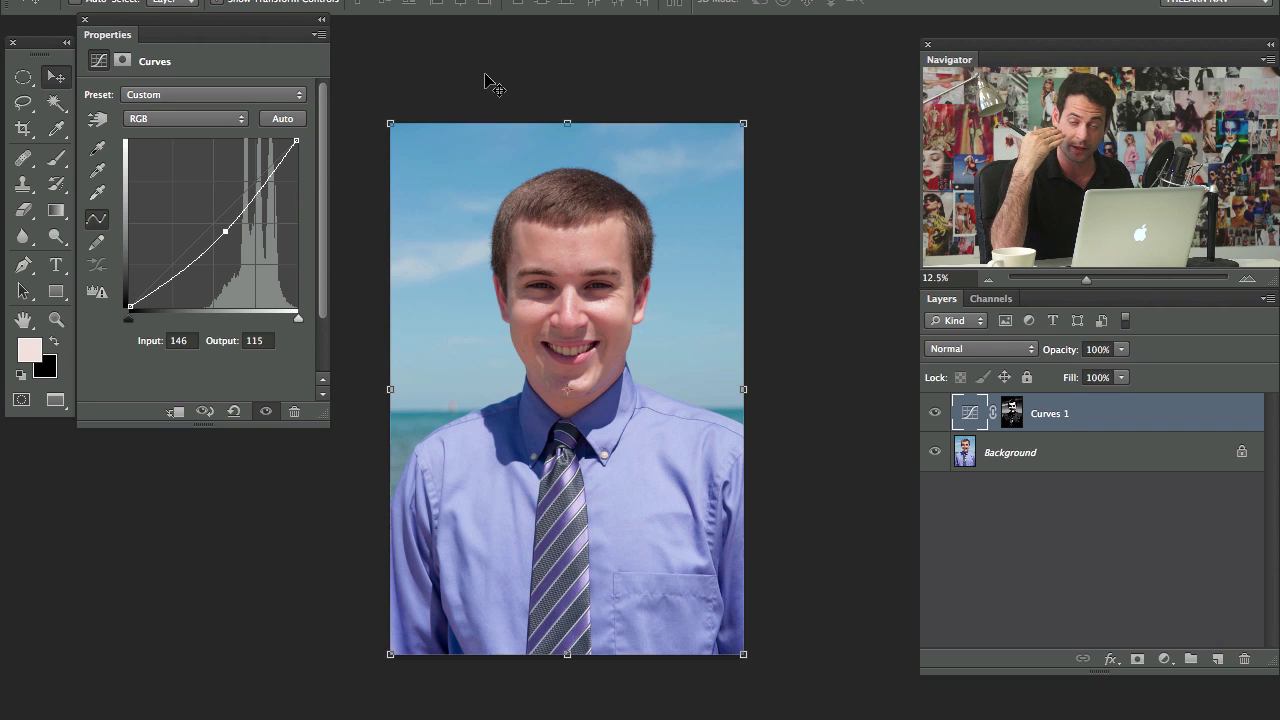
Nudge the point down to Input 146, Output 104, comparing with Curves 1 toggled
click(934, 413)
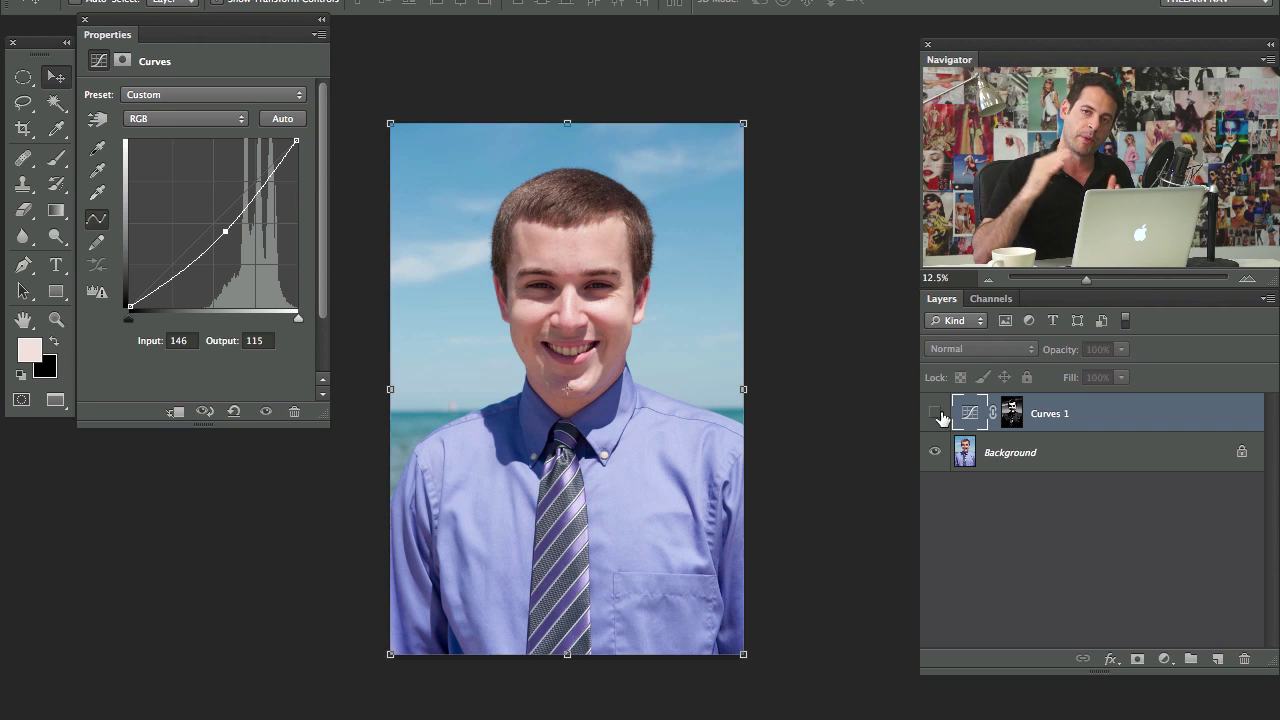
click(934, 413)
key(Down)
key(Down)
key(Down)
key(Down)
key(Down)
key(Down)
key(Down)
key(Down)
key(Down)
key(Down)
key(Down)
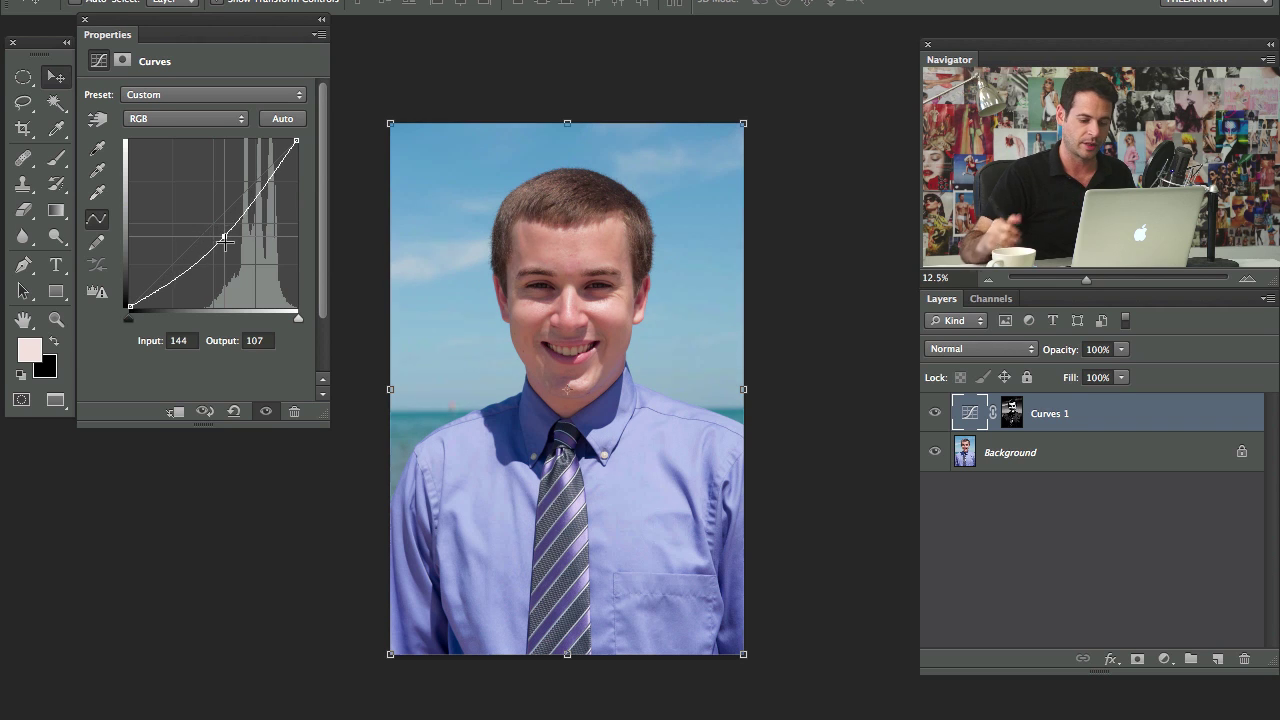
click(934, 414)
click(934, 414)
click(934, 415)
click(934, 414)
click(935, 414)
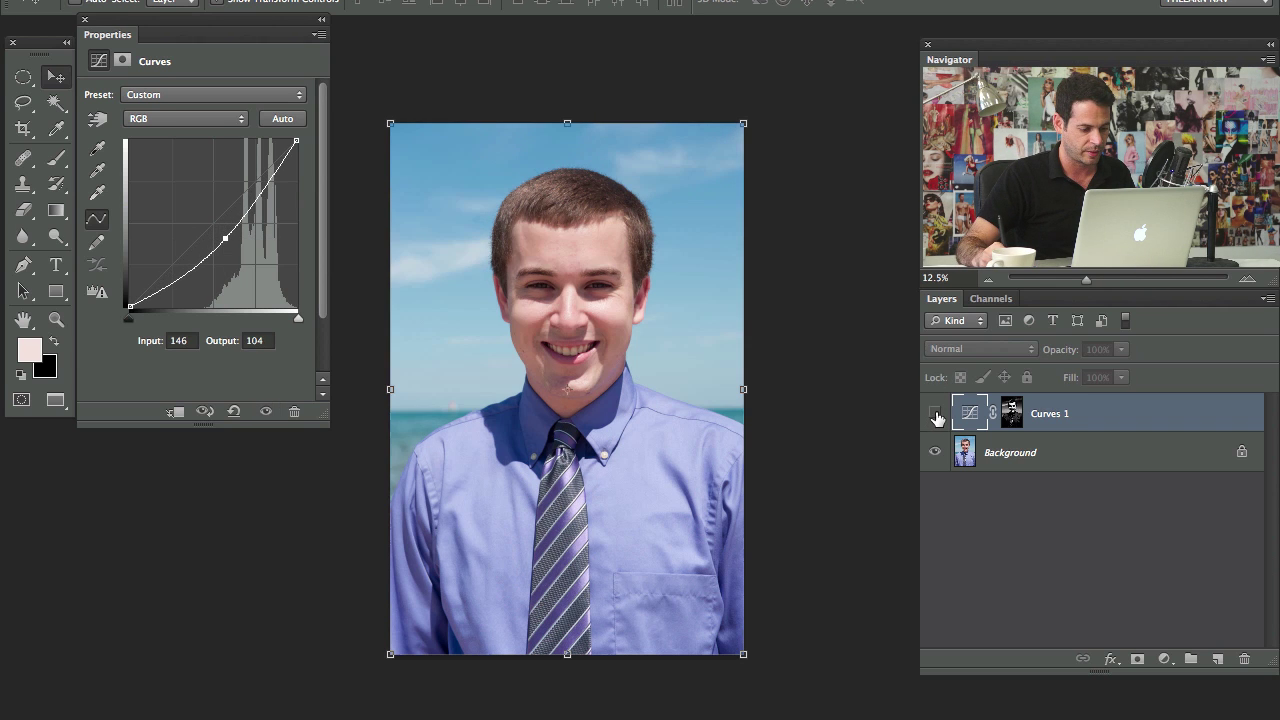
click(935, 416)
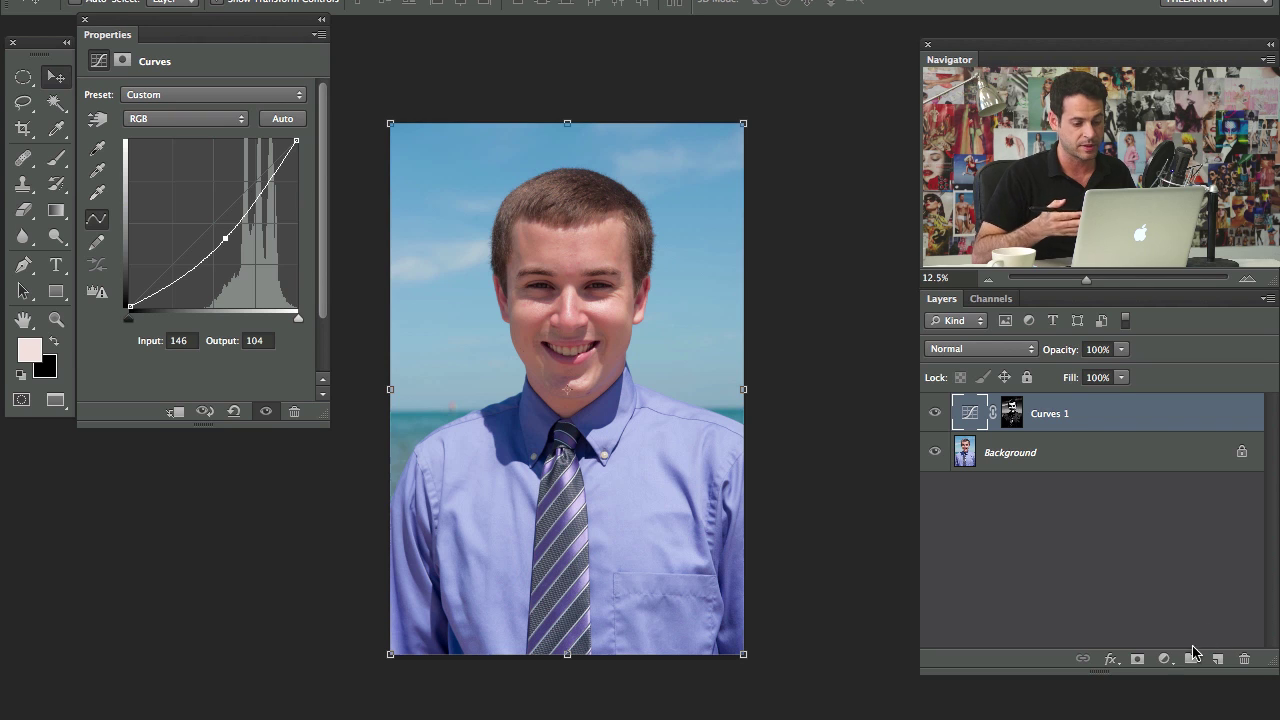
Add a Curves 2 layer and mask it to skin tones with Color Range sampled on the face
click(1164, 659)
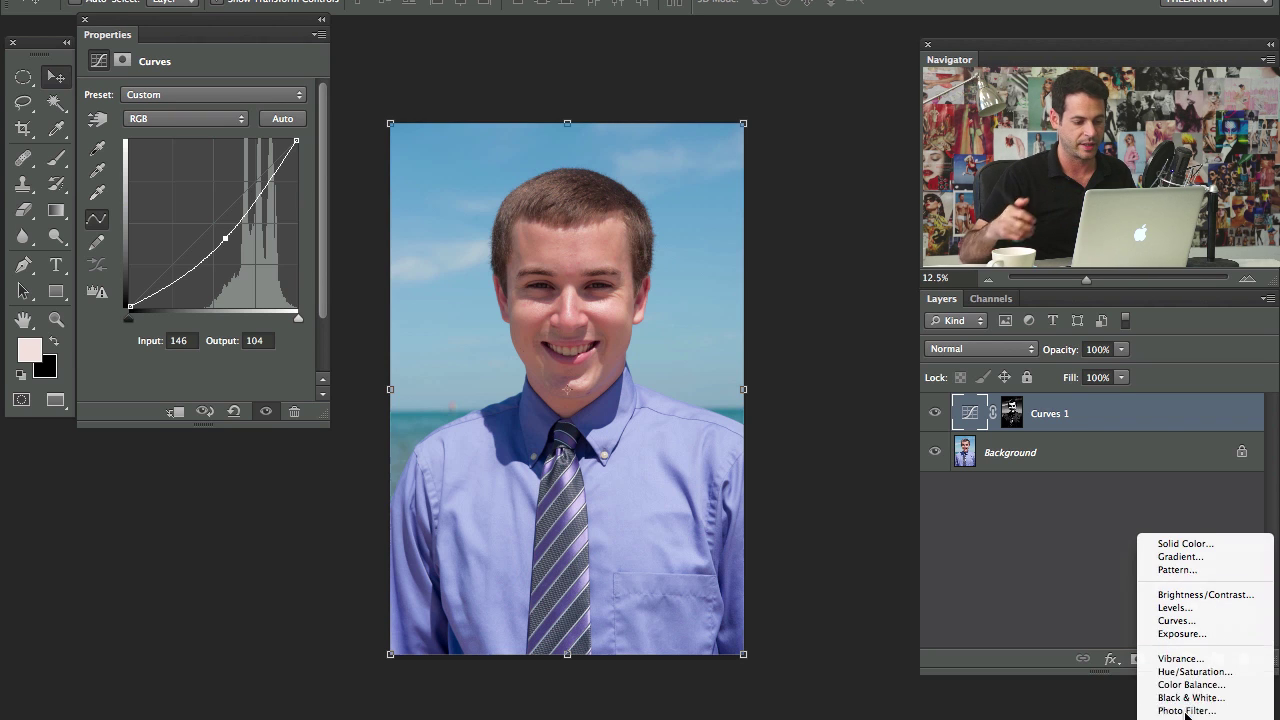
click(1195, 620)
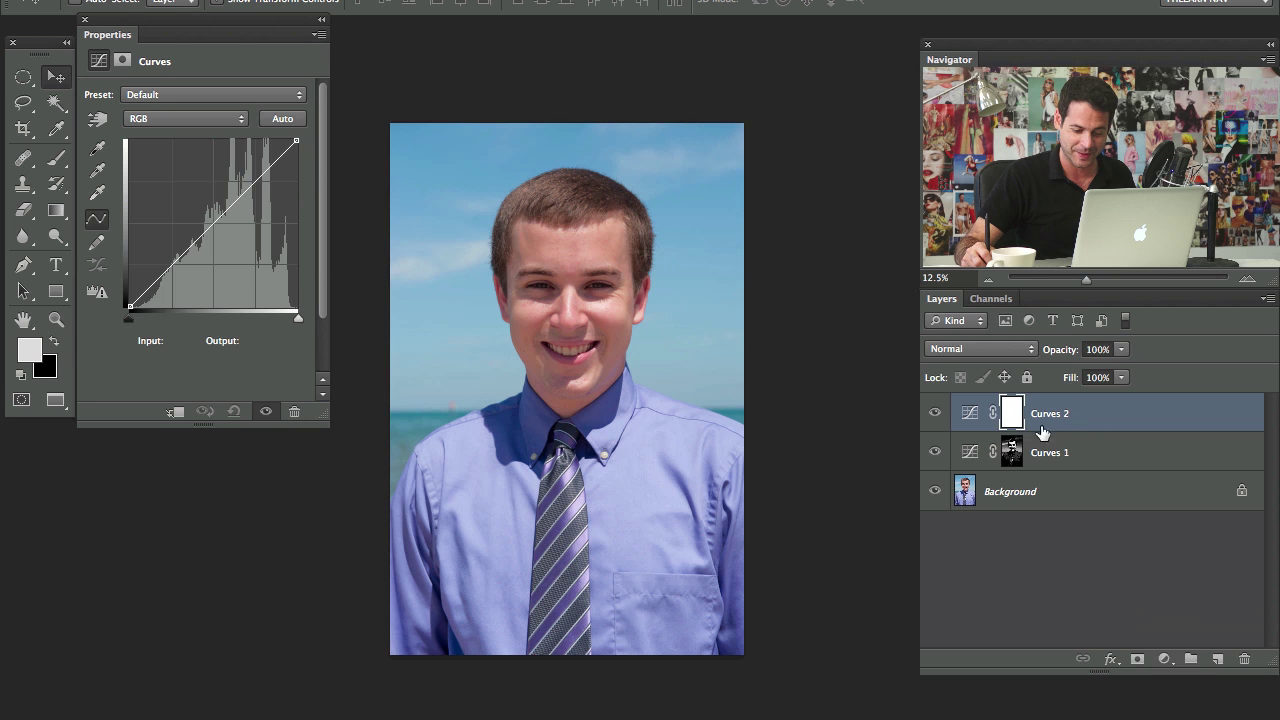
click(422, 5)
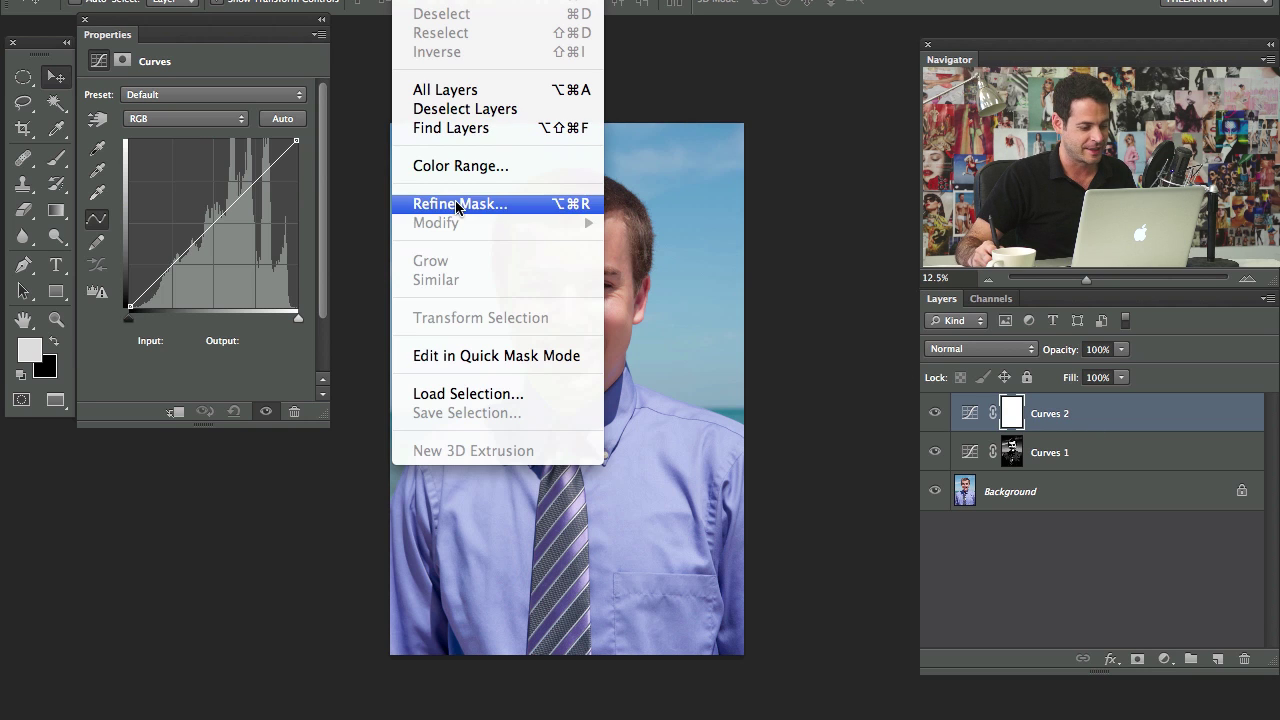
click(457, 166)
click(598, 289)
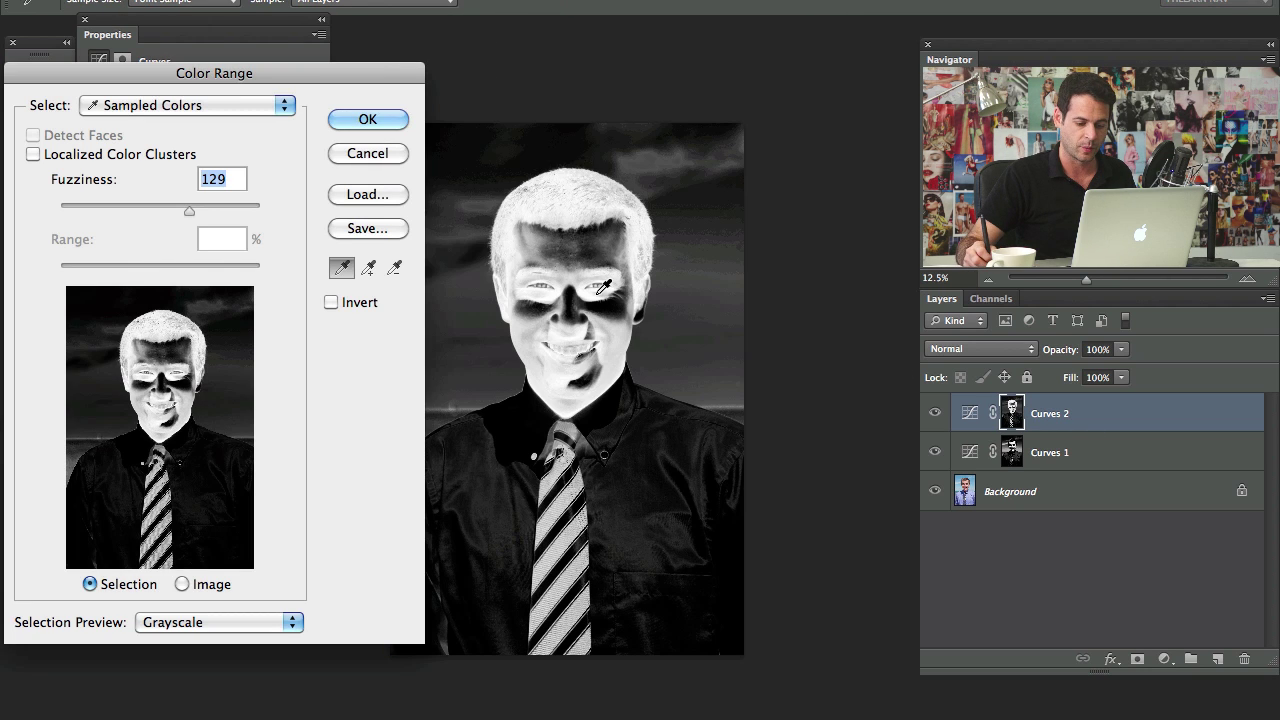
click(594, 289)
click(591, 289)
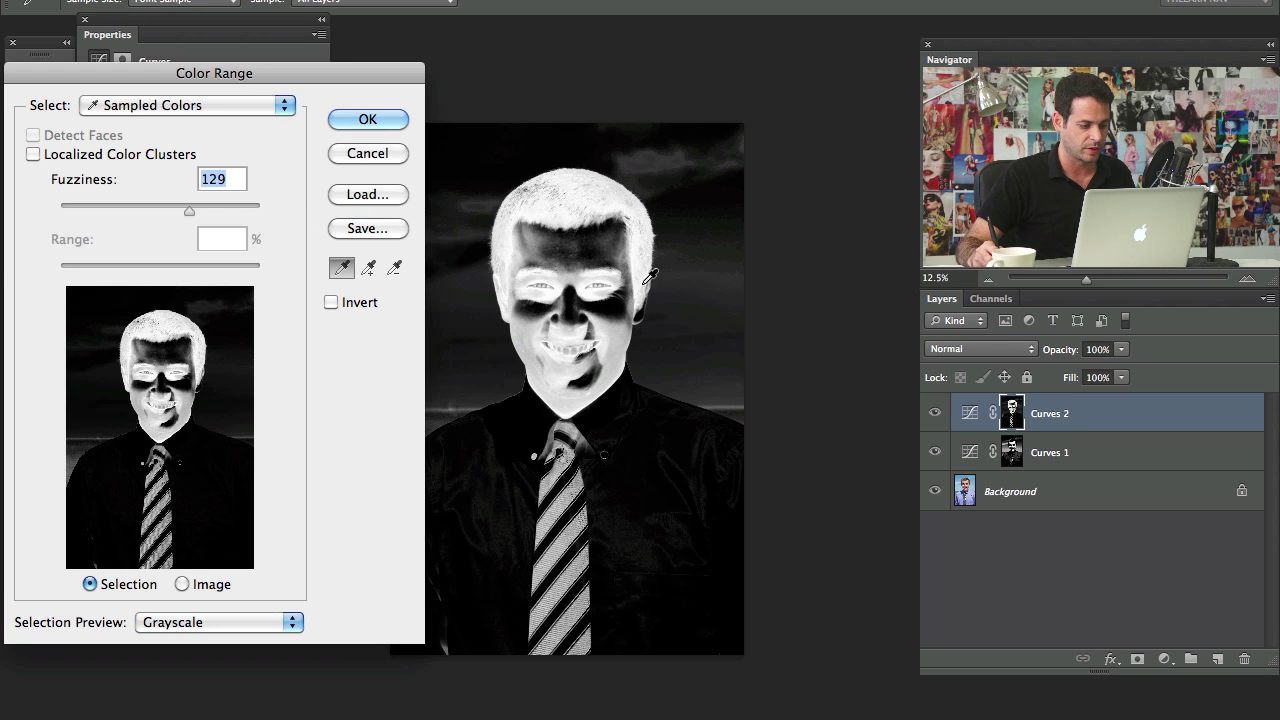
click(369, 119)
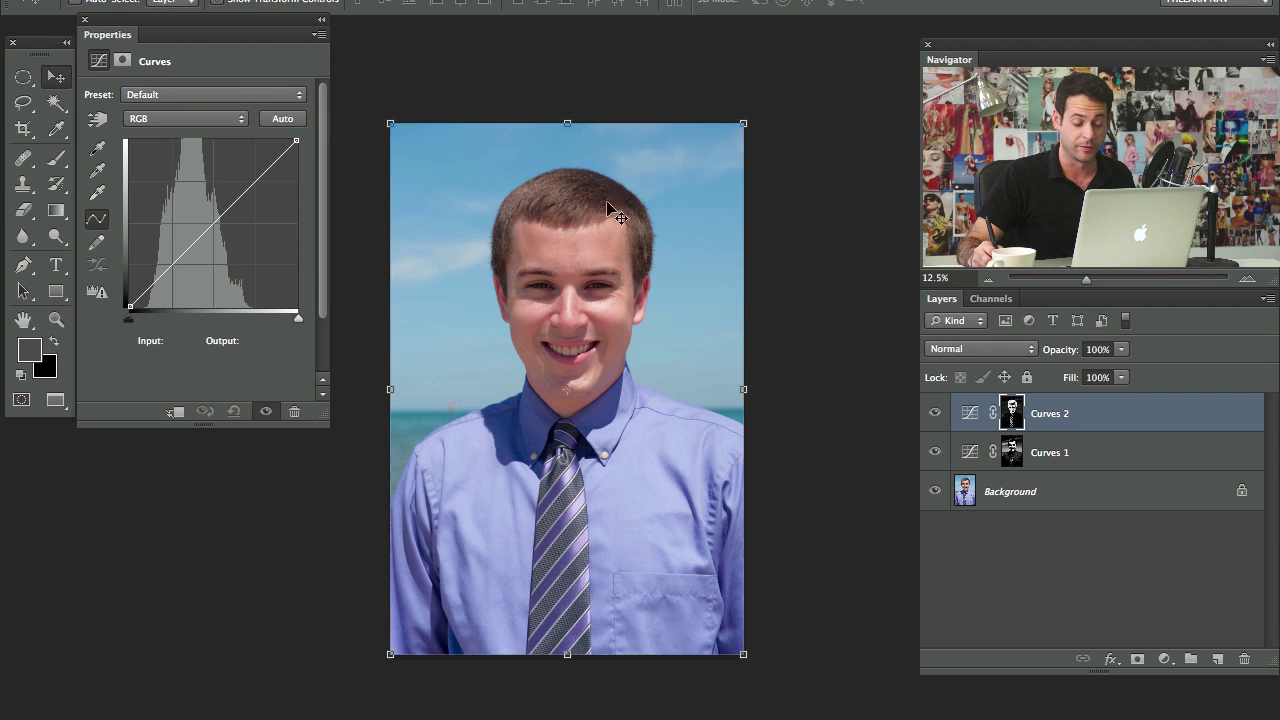
Inspect the Curves 2 mask and lift its curve to Input 115, Output 132
alt+click(1011, 418)
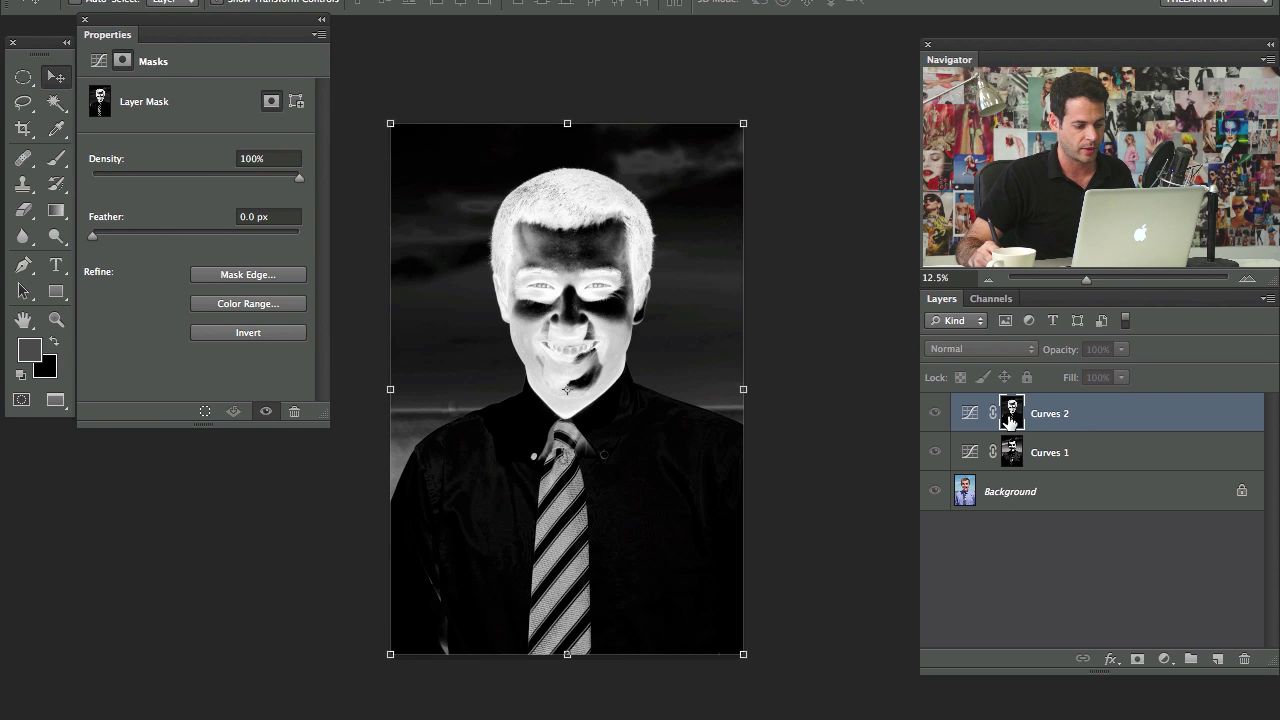
alt+click(1011, 418)
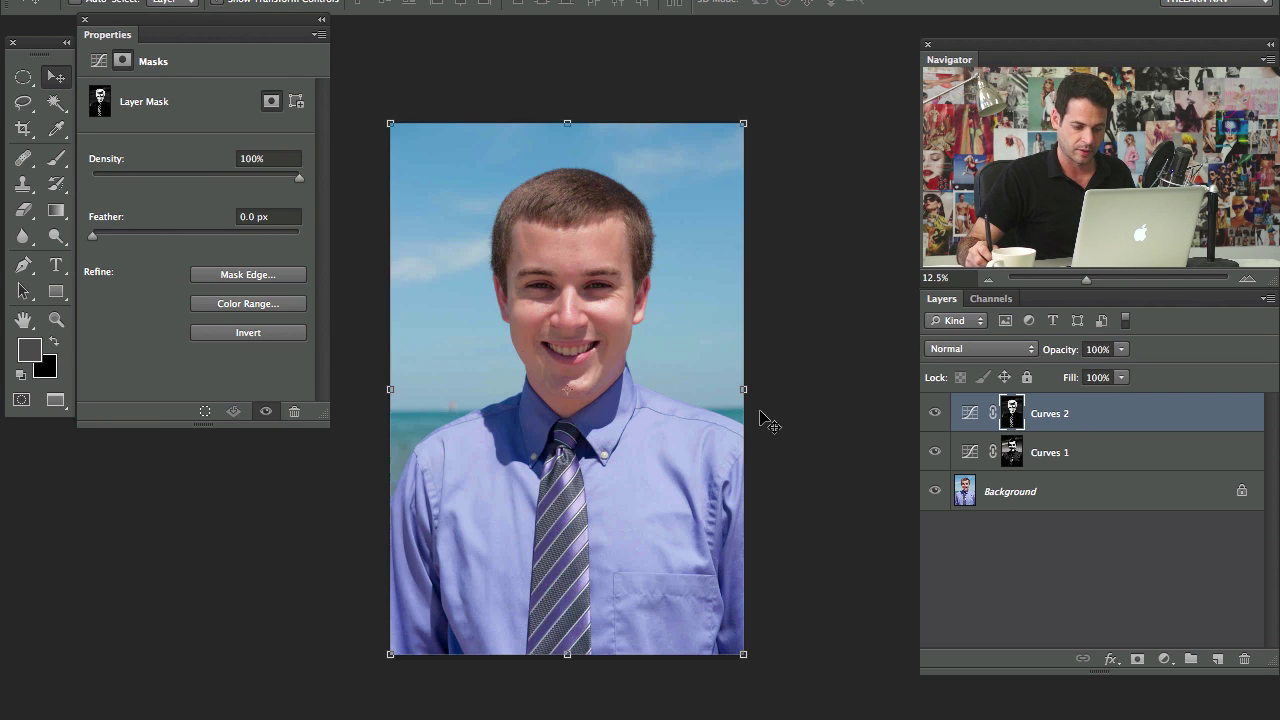
click(976, 418)
click(598, 339)
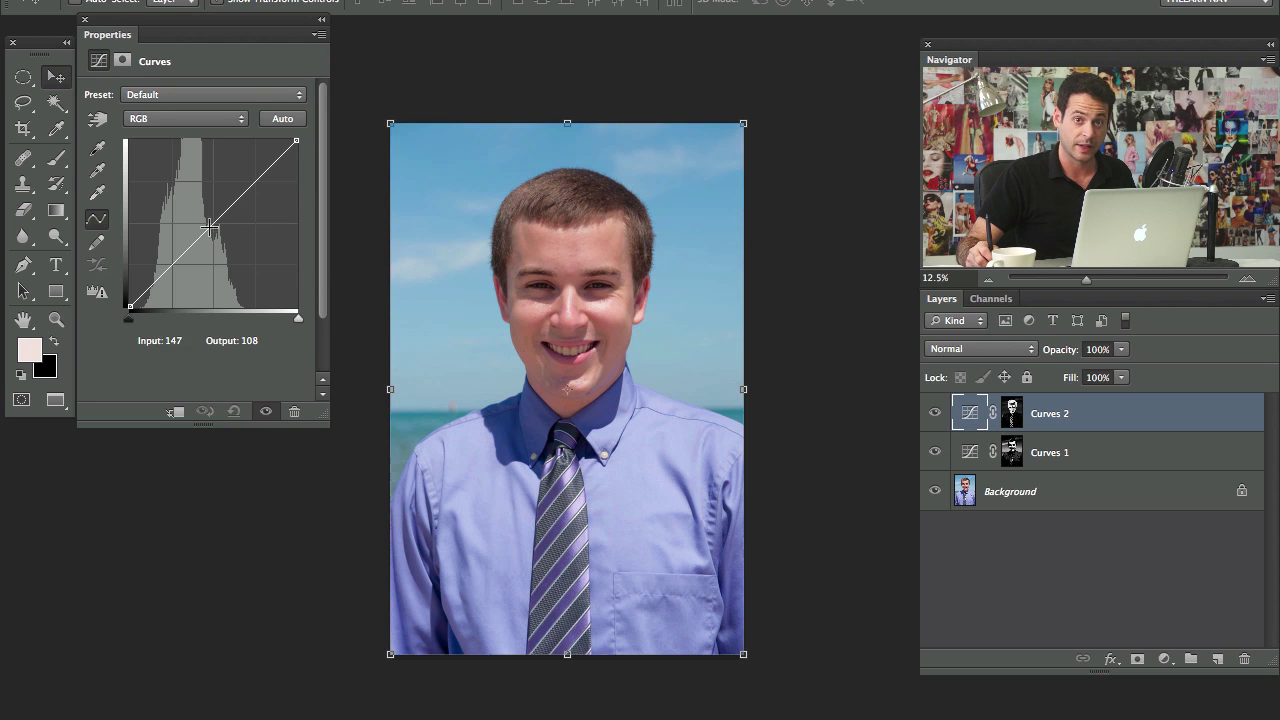
mouse_move(206, 222)
mouse_down()
mouse_move(197, 207)
mouse_move(205, 220)
mouse_up()
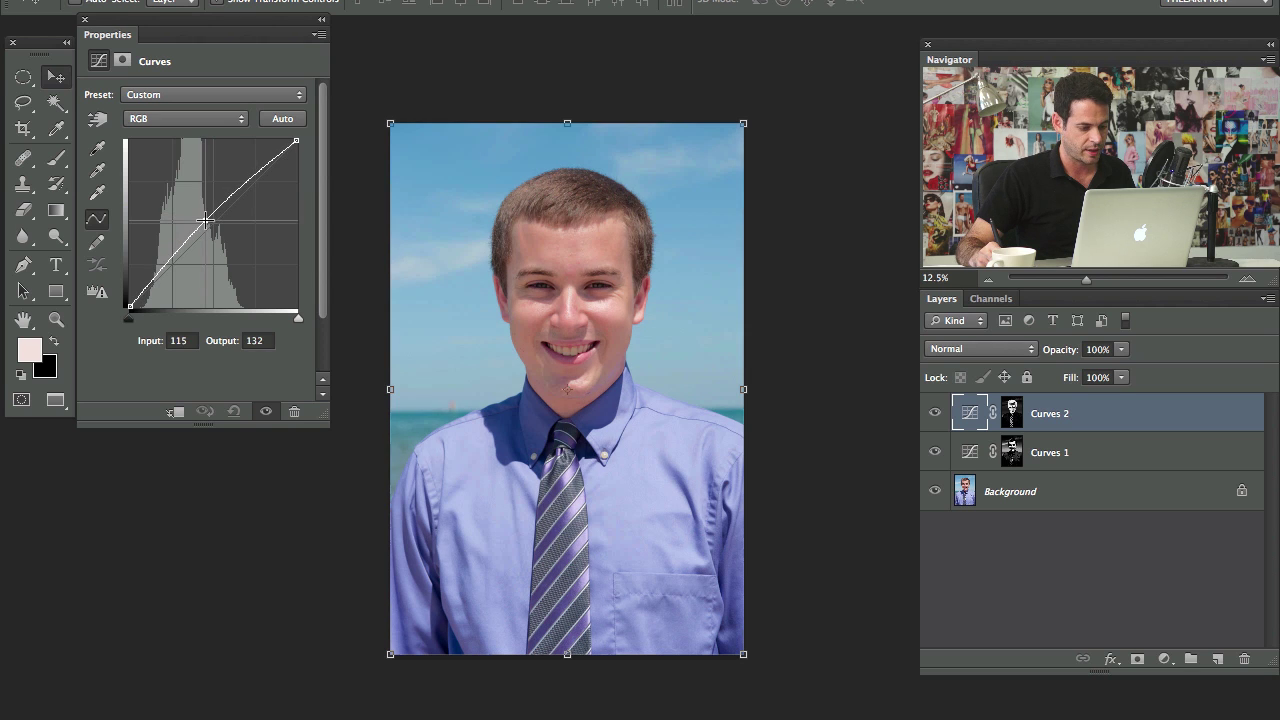
Compare the portrait with Curves 2 and Curves 1 toggled, then select the Curves 2 mask
click(934, 413)
click(934, 413)
click(934, 413)
click(933, 418)
click(934, 420)
click(934, 420)
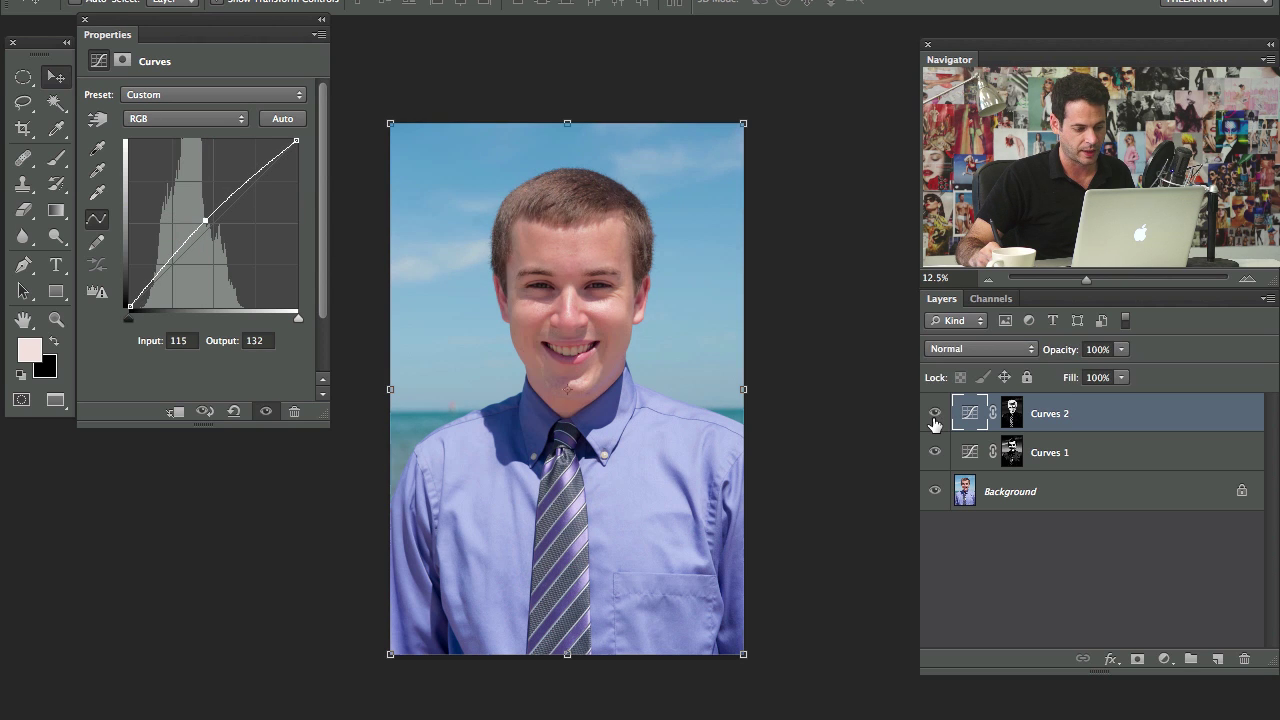
click(935, 422)
click(935, 424)
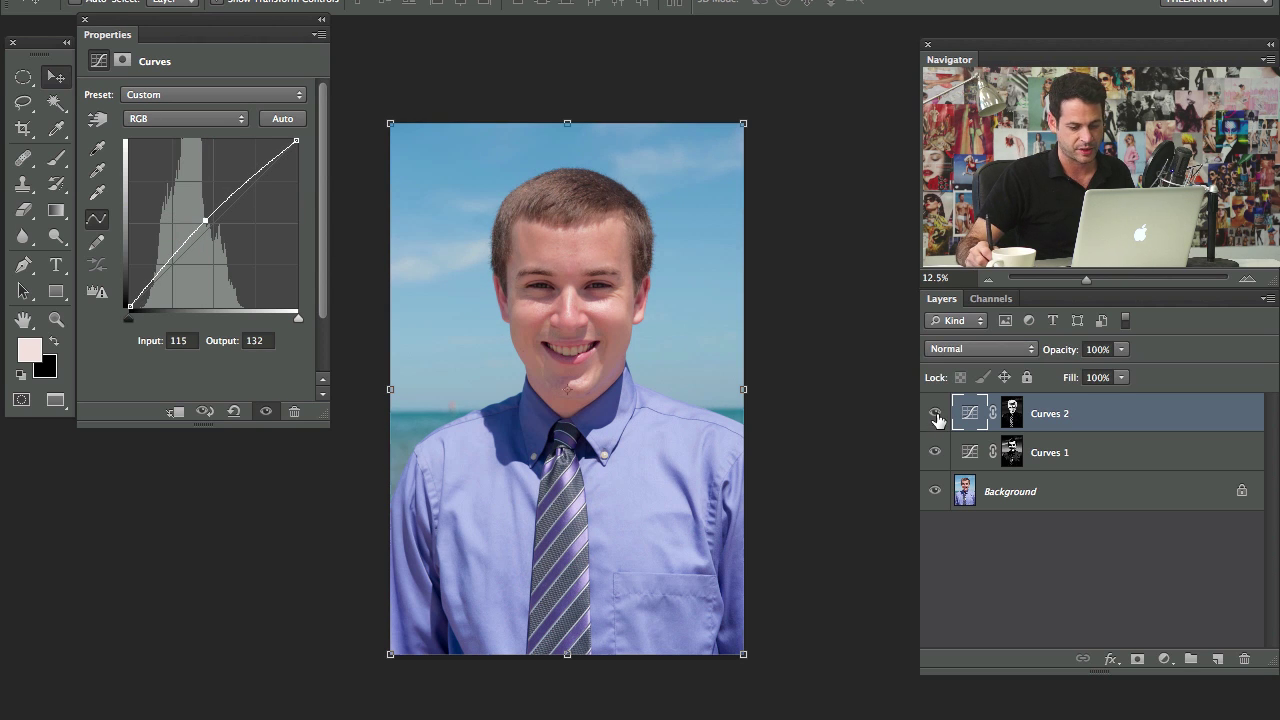
click(935, 424)
click(935, 425)
click(935, 452)
click(935, 448)
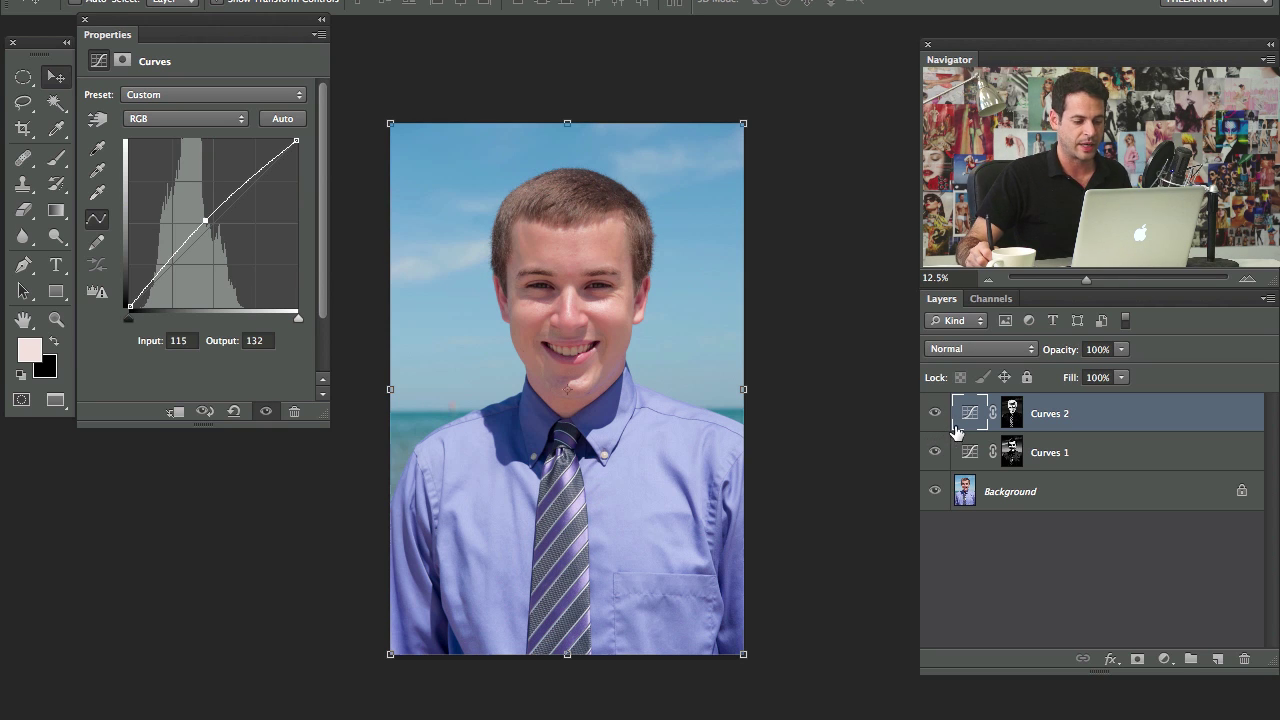
click(932, 421)
click(934, 423)
click(936, 425)
click(938, 427)
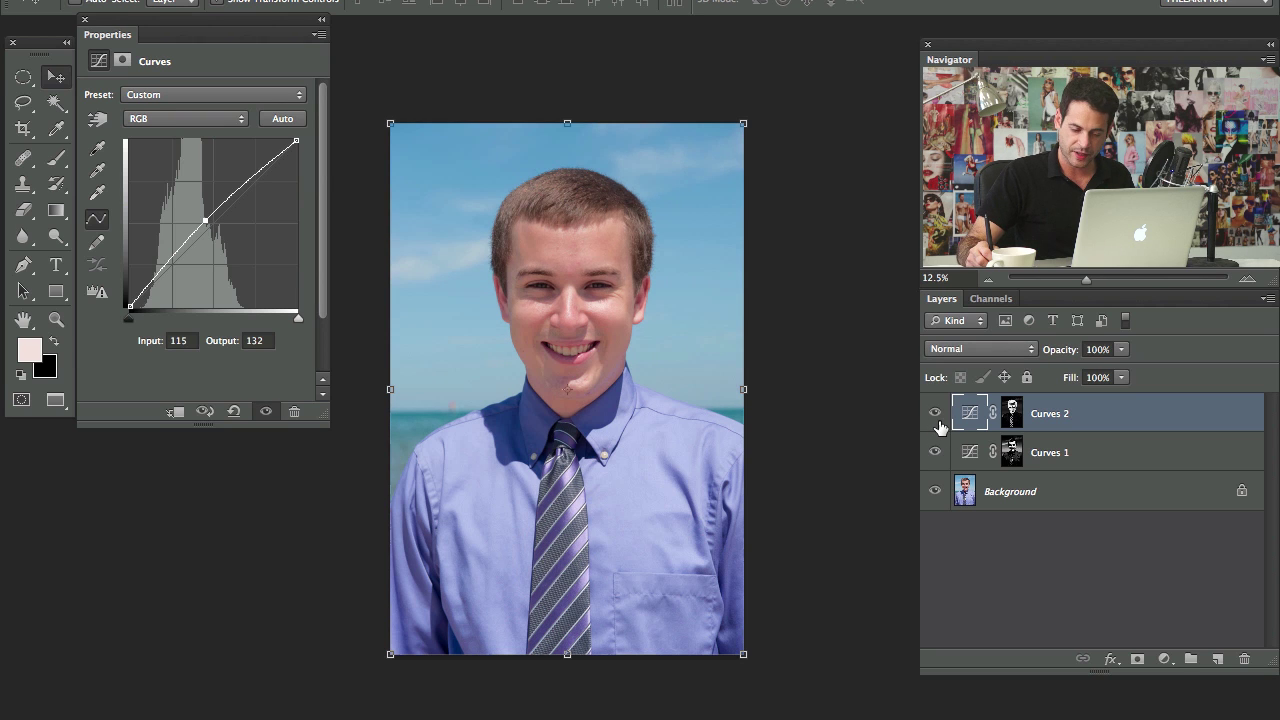
click(1012, 413)
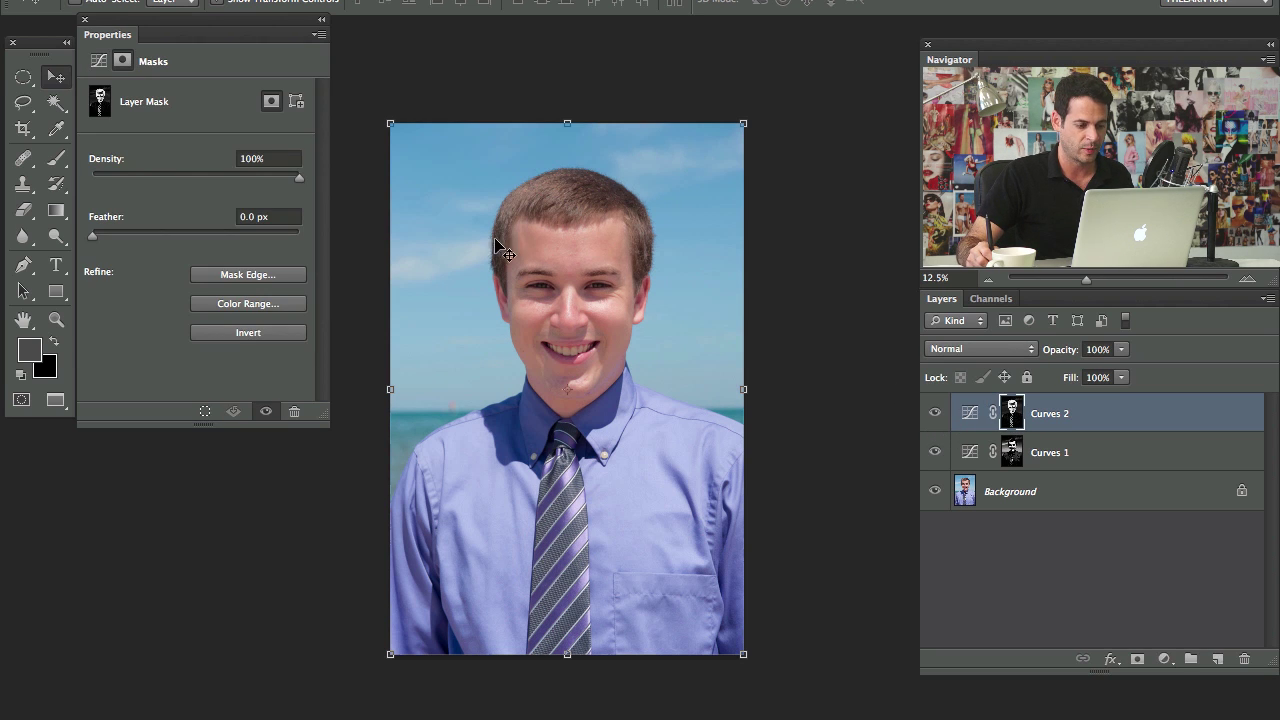
Switch to the Brush with black foreground at size 748
key(b)
key(x)
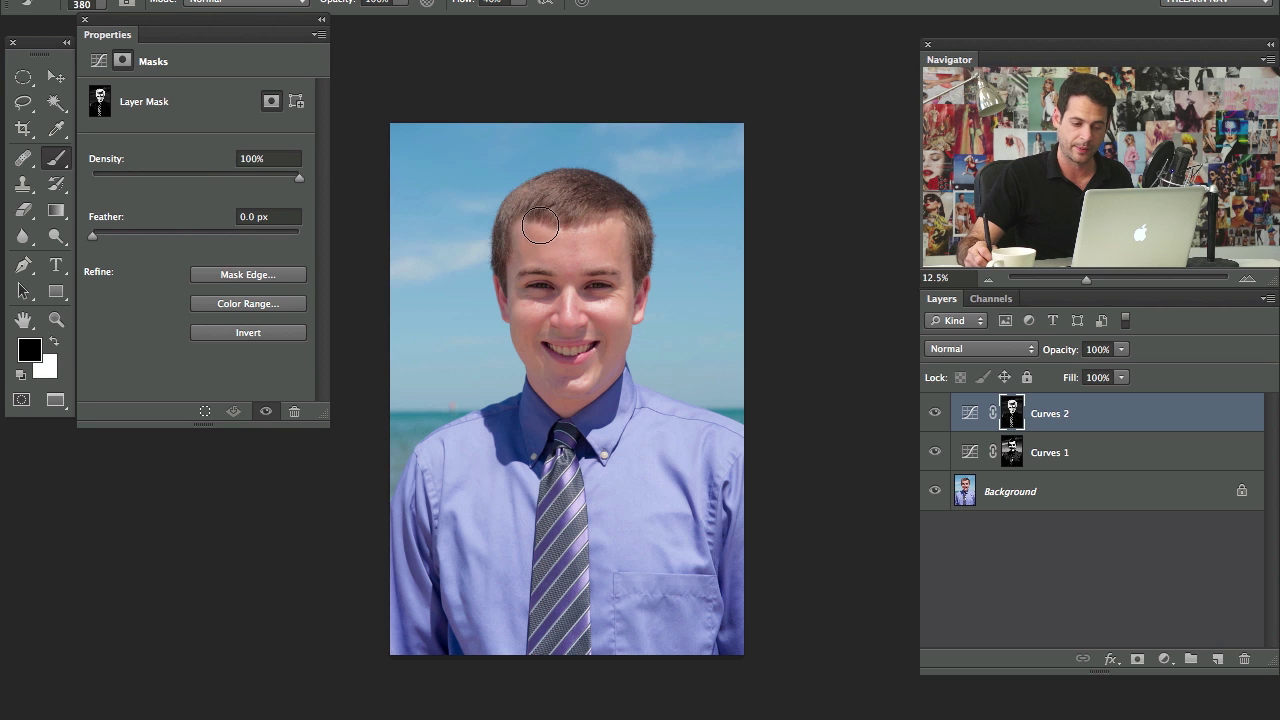
drag(520, 217, 602, 191)
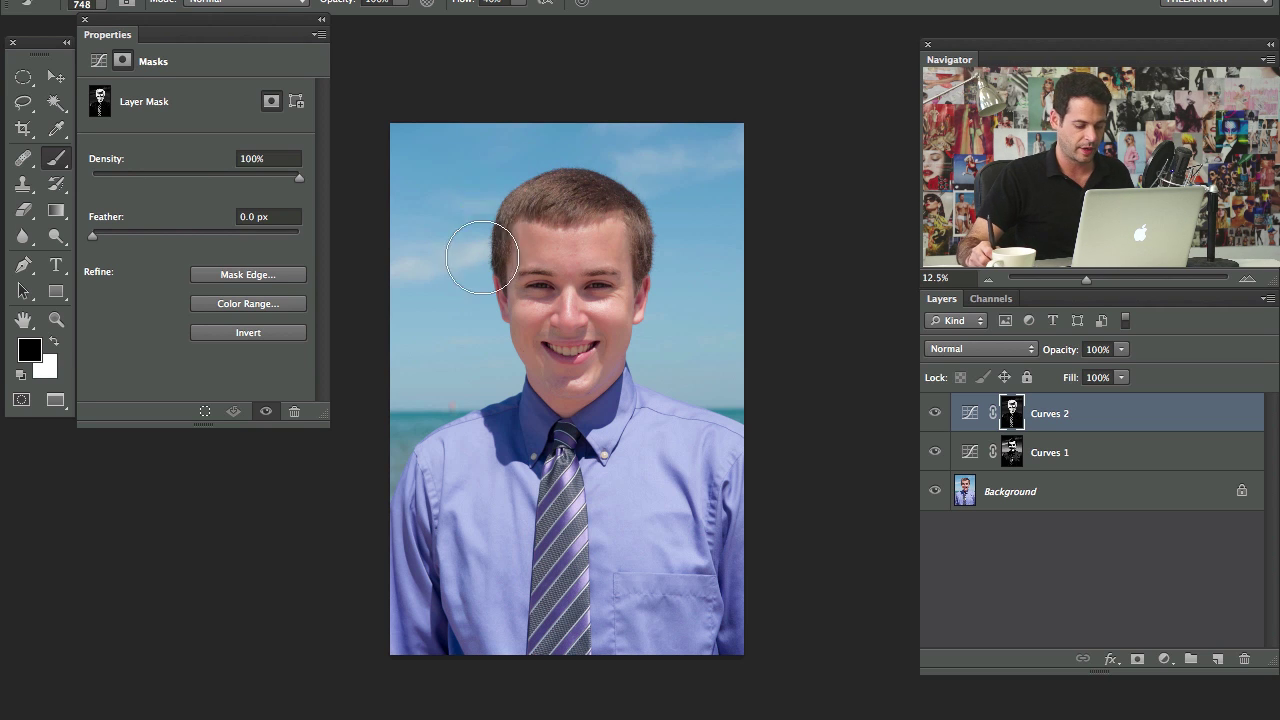
Compare the face with Curves 2 hidden and shown, then hide Curves 1
click(936, 416)
click(937, 417)
click(937, 417)
click(937, 417)
click(937, 417)
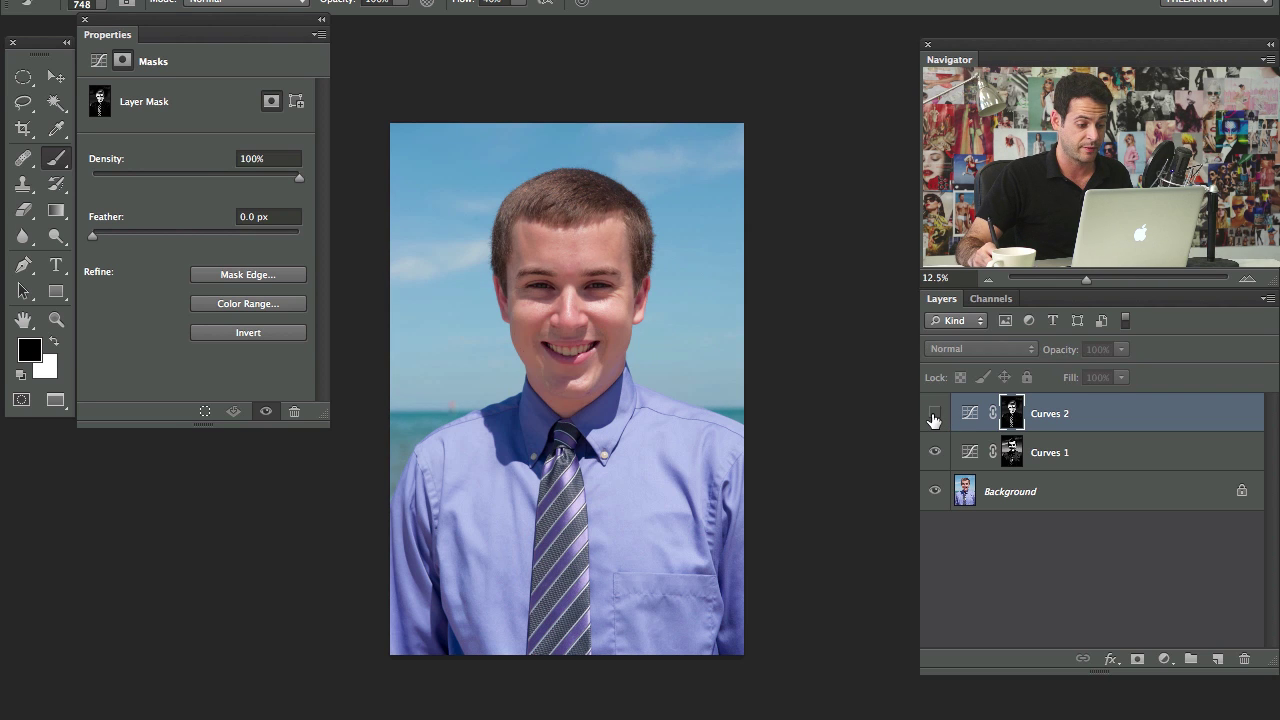
click(937, 417)
click(936, 418)
click(936, 417)
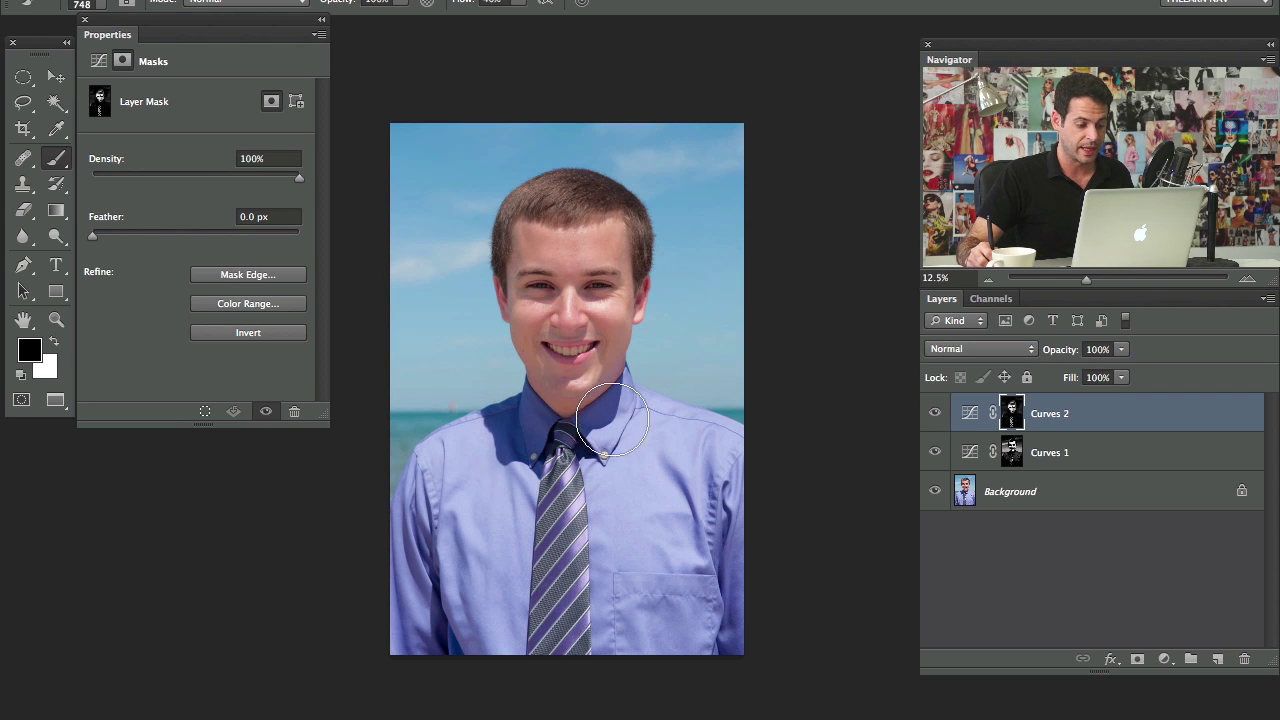
click(935, 417)
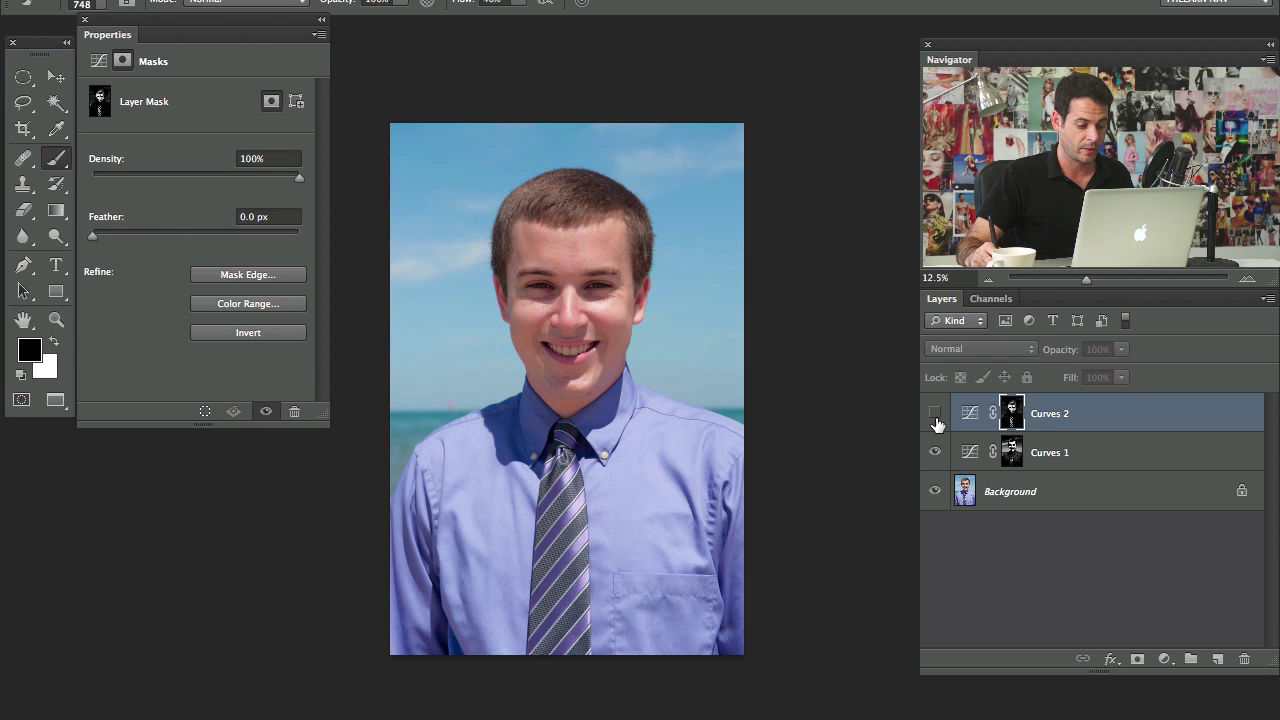
click(936, 418)
click(937, 418)
click(937, 419)
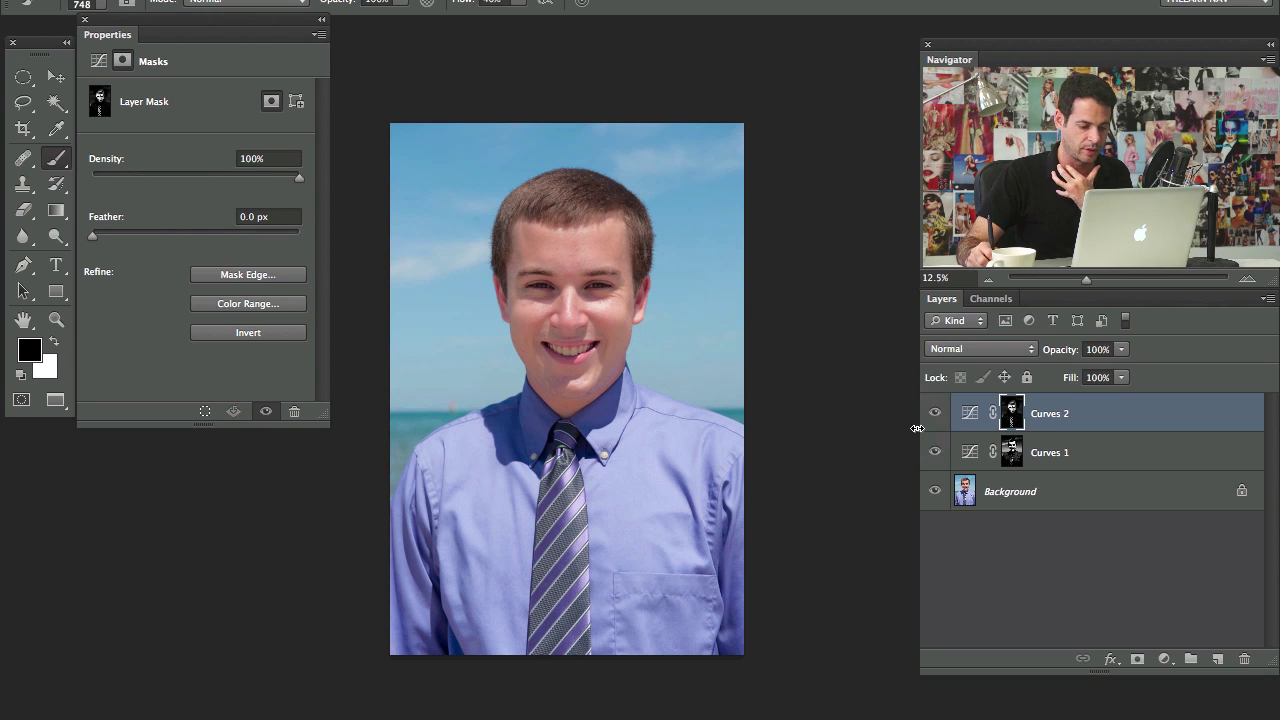
click(936, 420)
click(940, 424)
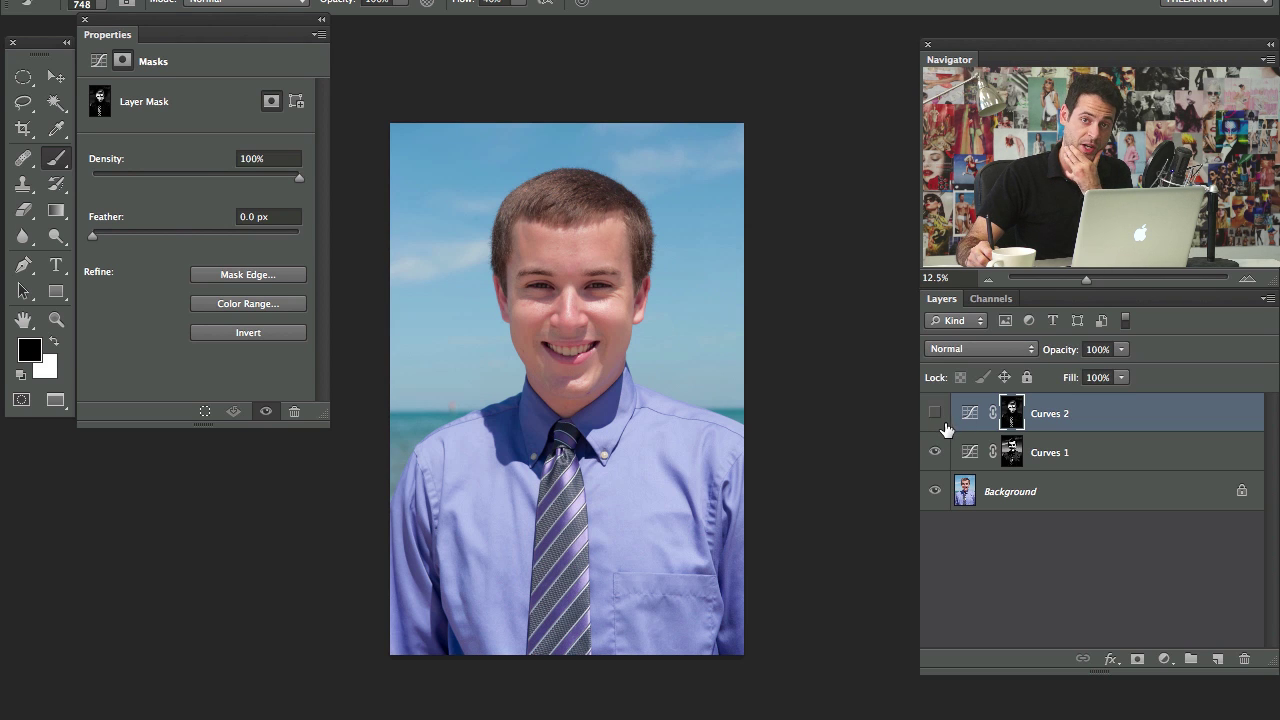
click(941, 427)
click(941, 427)
click(932, 452)
click(932, 454)
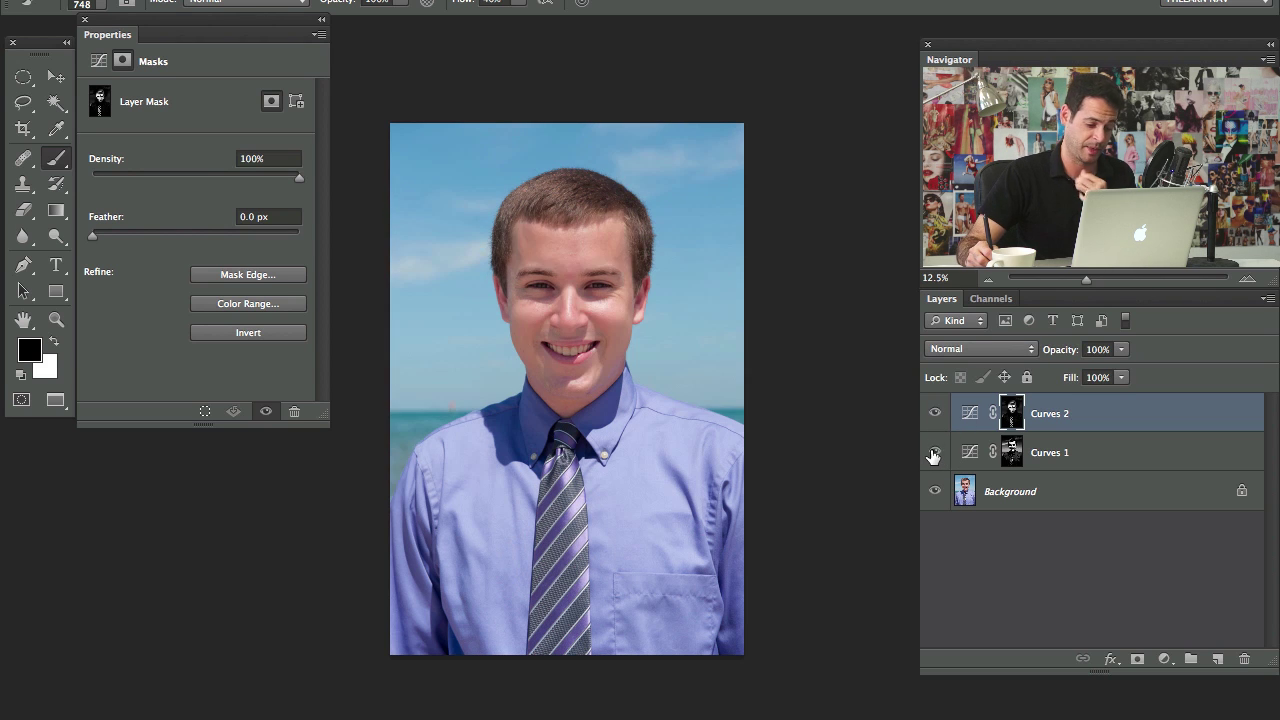
click(934, 455)
click(935, 456)
click(934, 453)
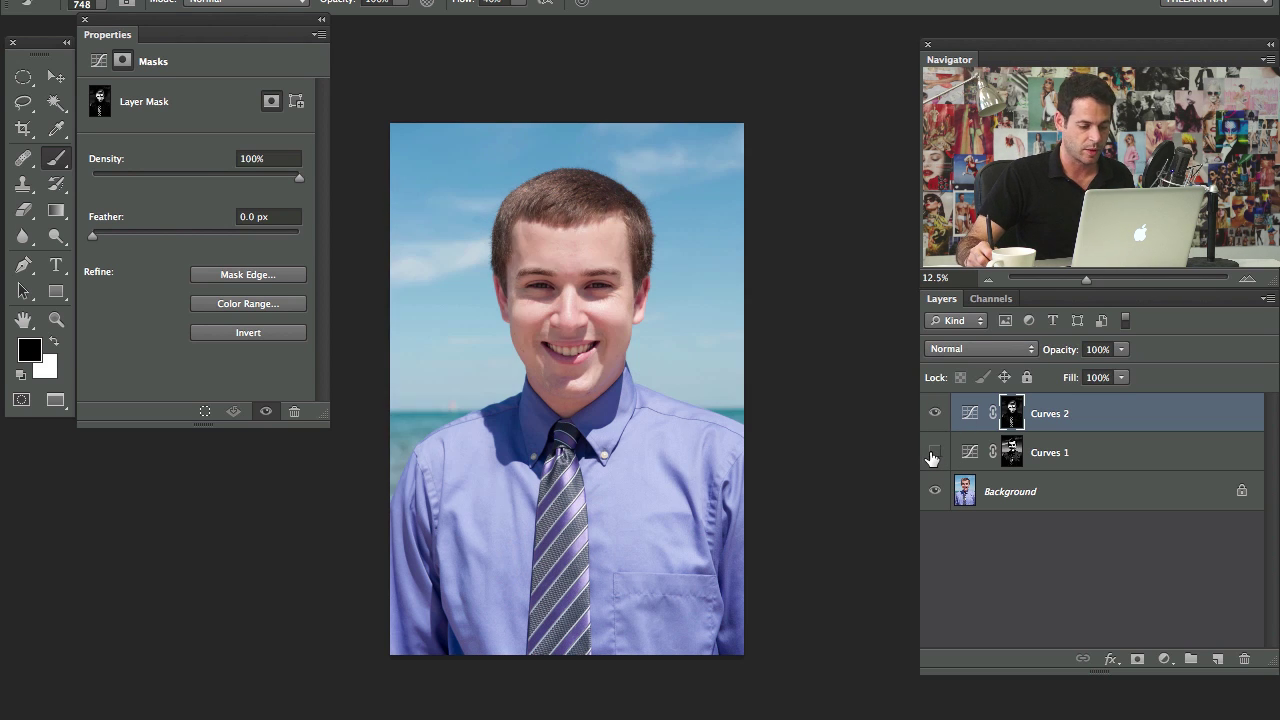
click(936, 454)
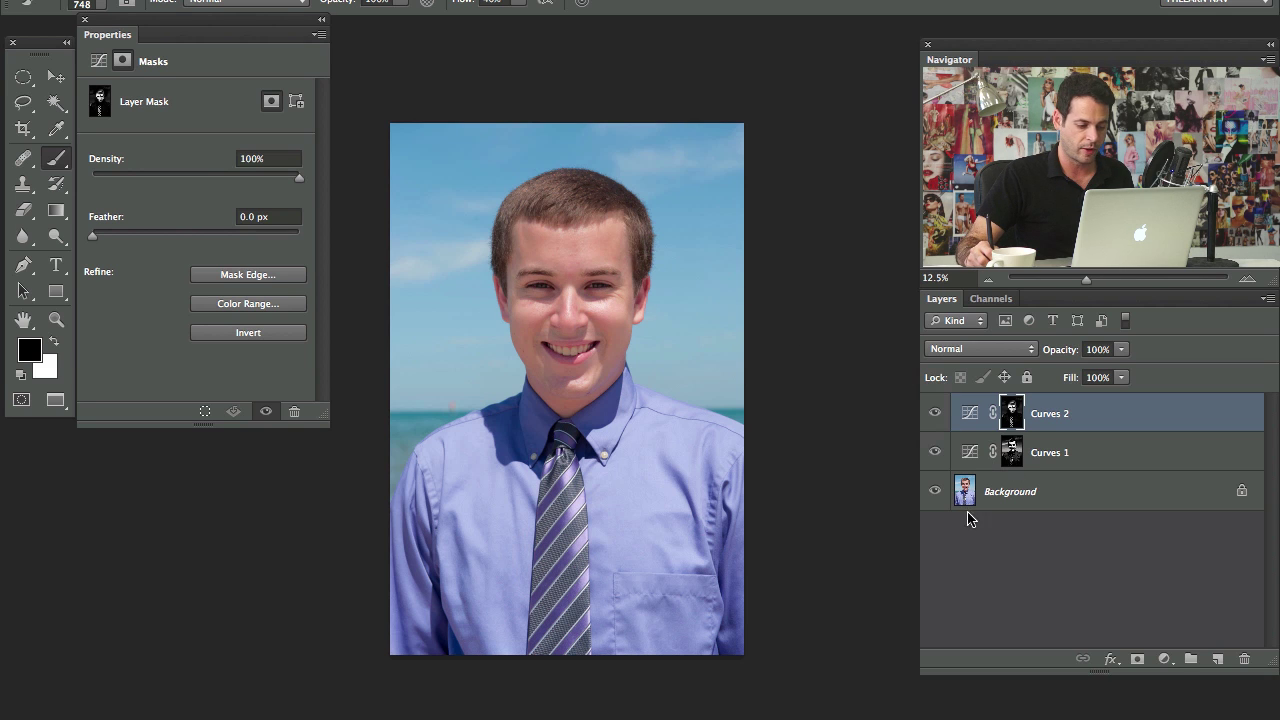
alt+click(938, 491)
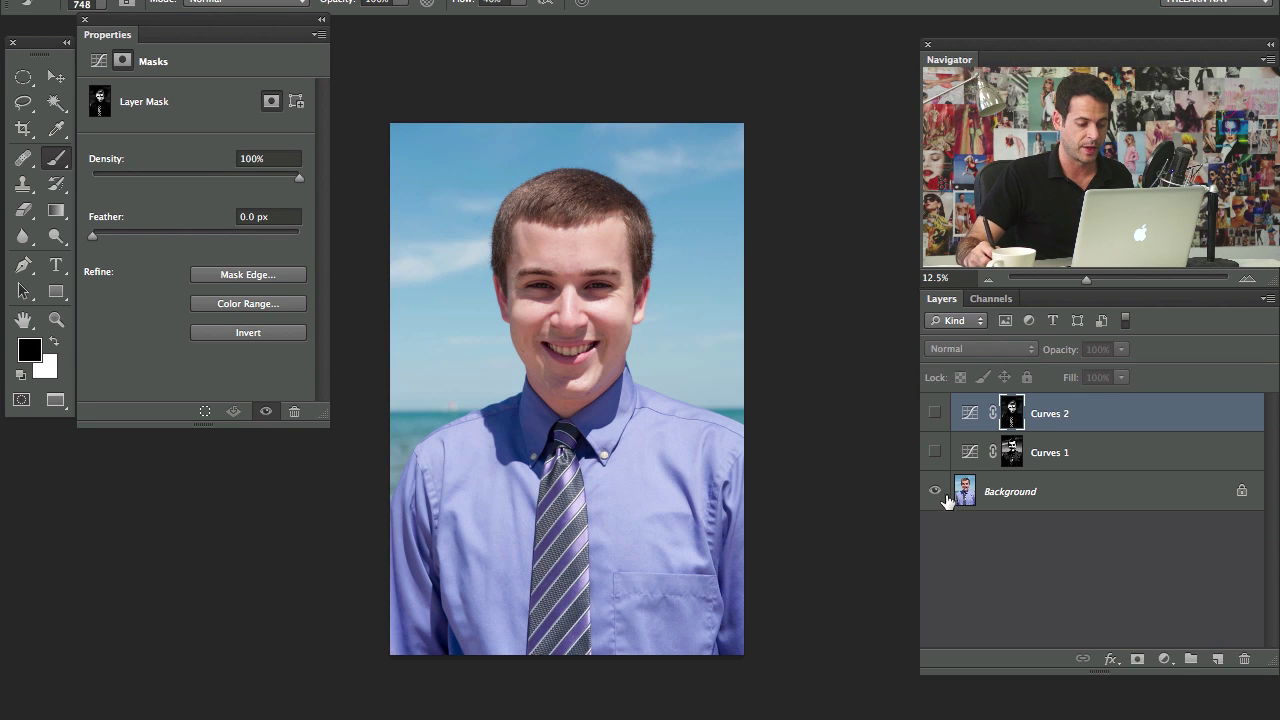
alt+click(938, 495)
alt+click(938, 497)
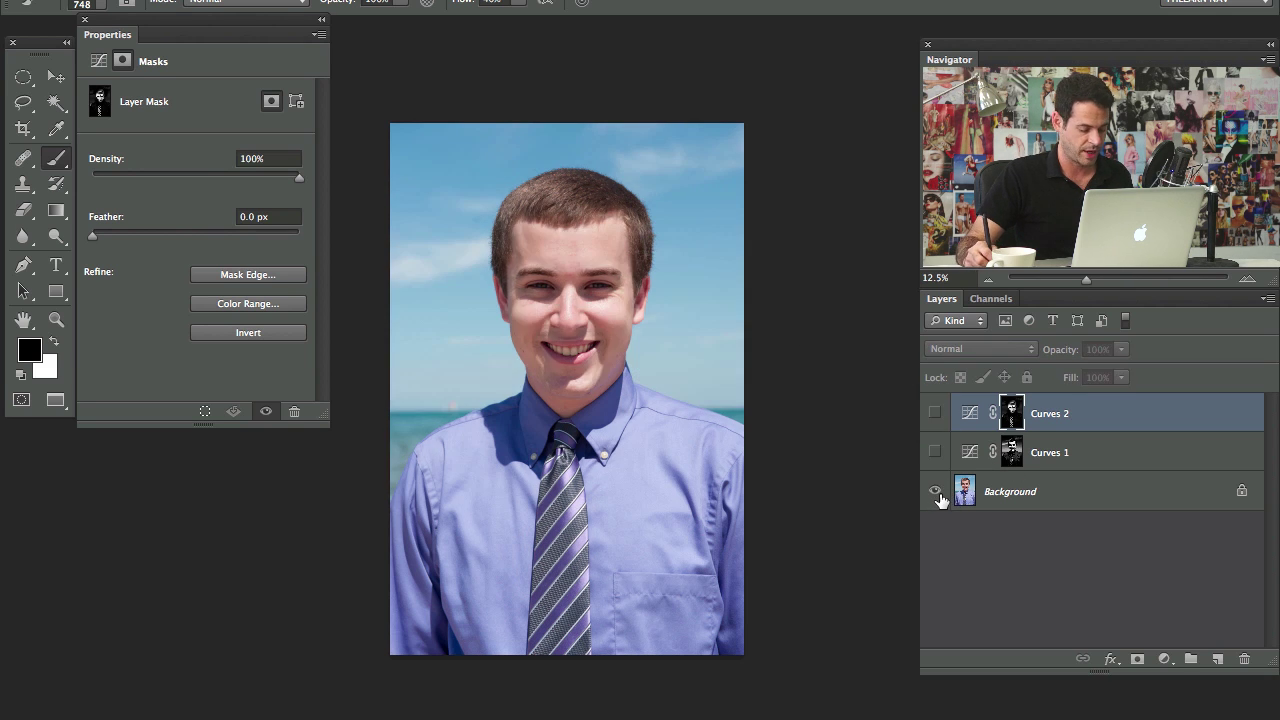
alt+click(939, 495)
alt+click(938, 500)
alt+click(940, 503)
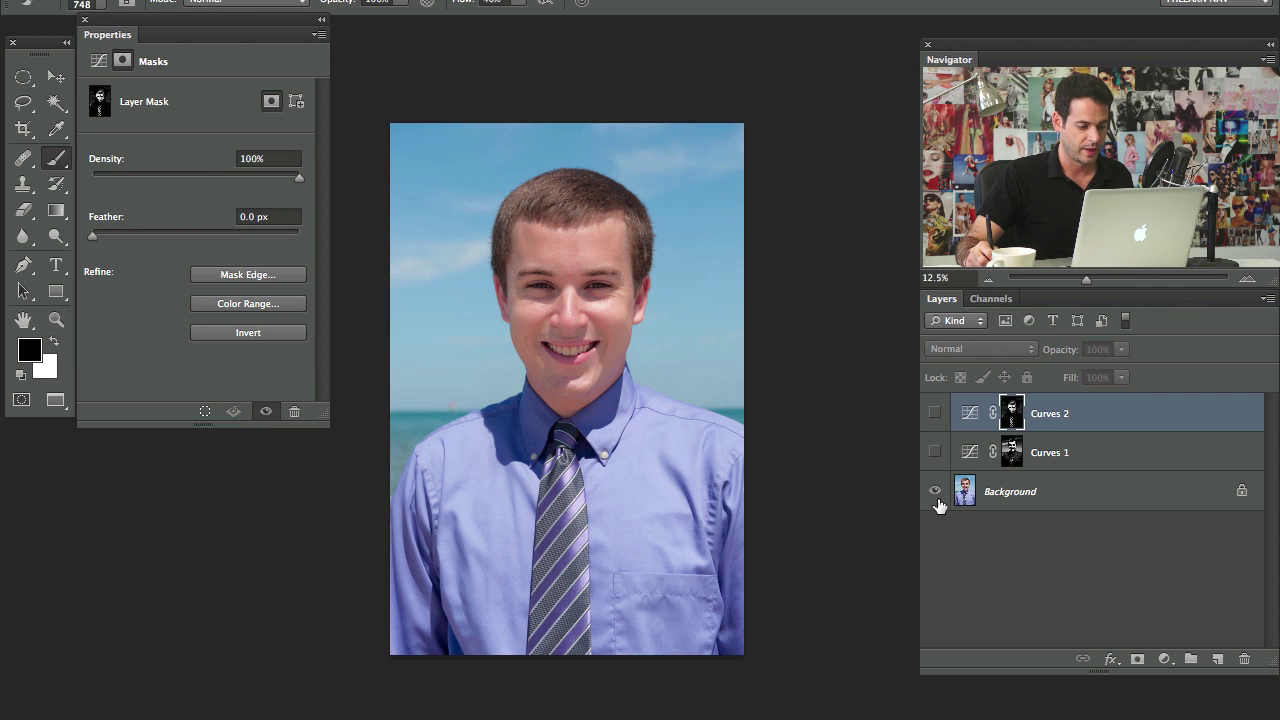
alt+click(940, 503)
alt+click(940, 503)
alt+click(940, 502)
alt+click(940, 502)
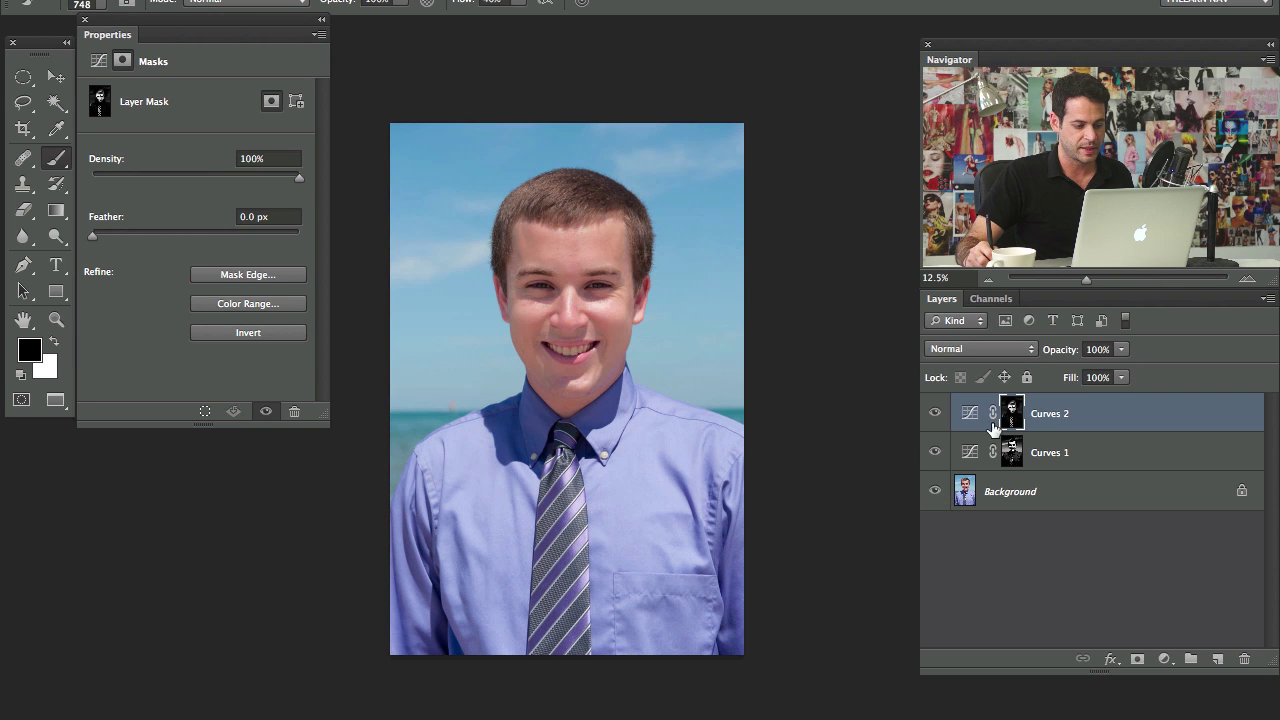
Add an empty Layer 1 above Curves 2, zoom in on the face and shrink the brush
key(ctrl+shift+alt+n)
key(x)
key(ctrl+plus)
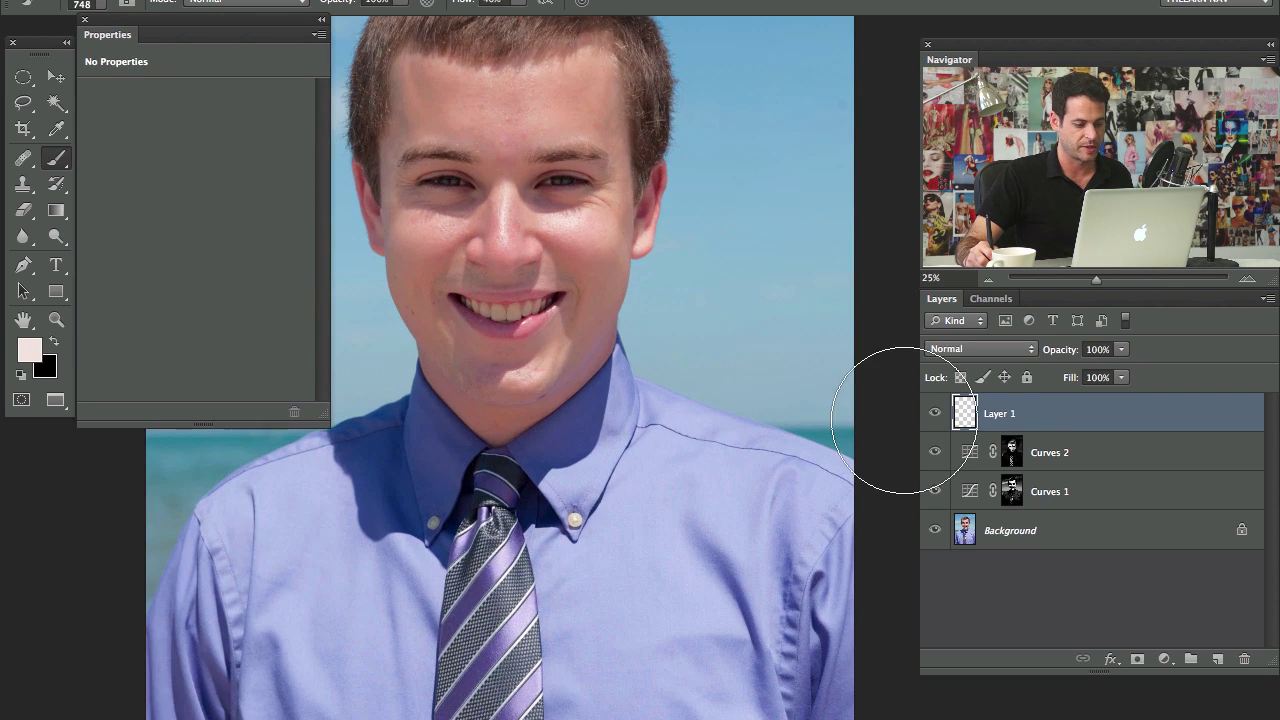
drag(461, 320, 521, 402)
drag(511, 290, 502, 291)
Sample cheek skin tones and paint over the shadow under the left eye
alt+click(500, 295)
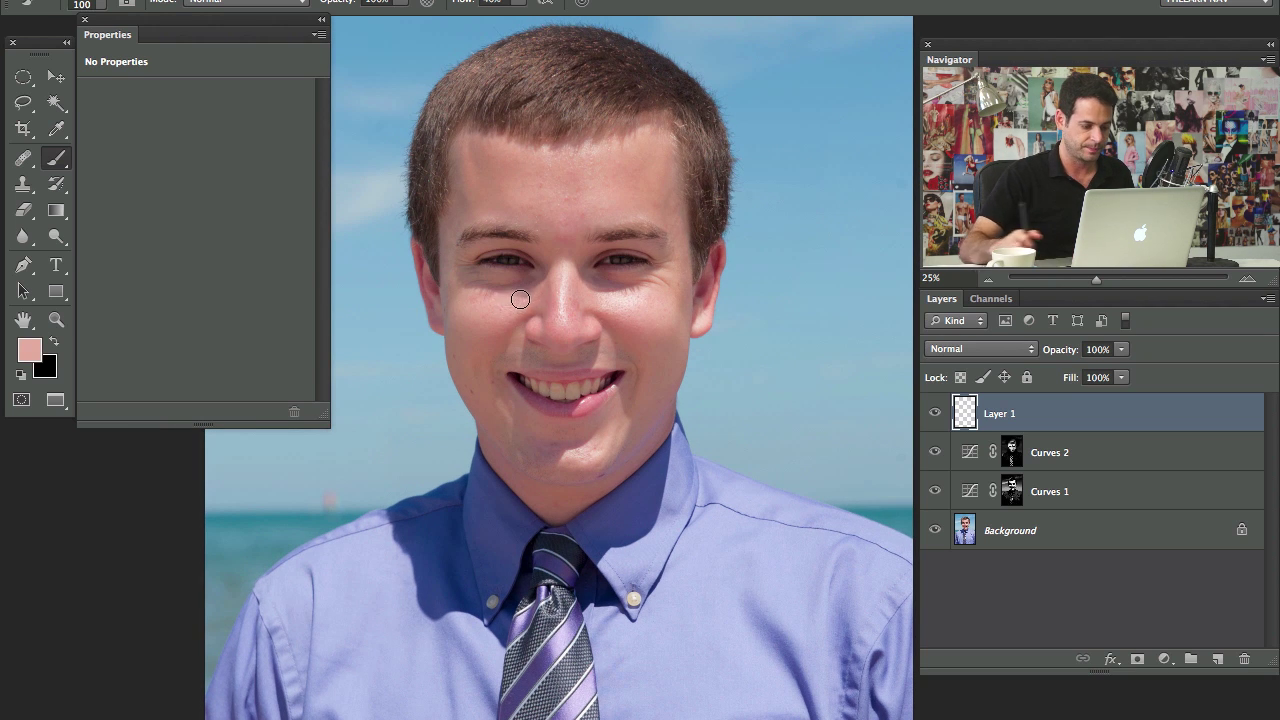
alt+click(510, 289)
alt+click(500, 290)
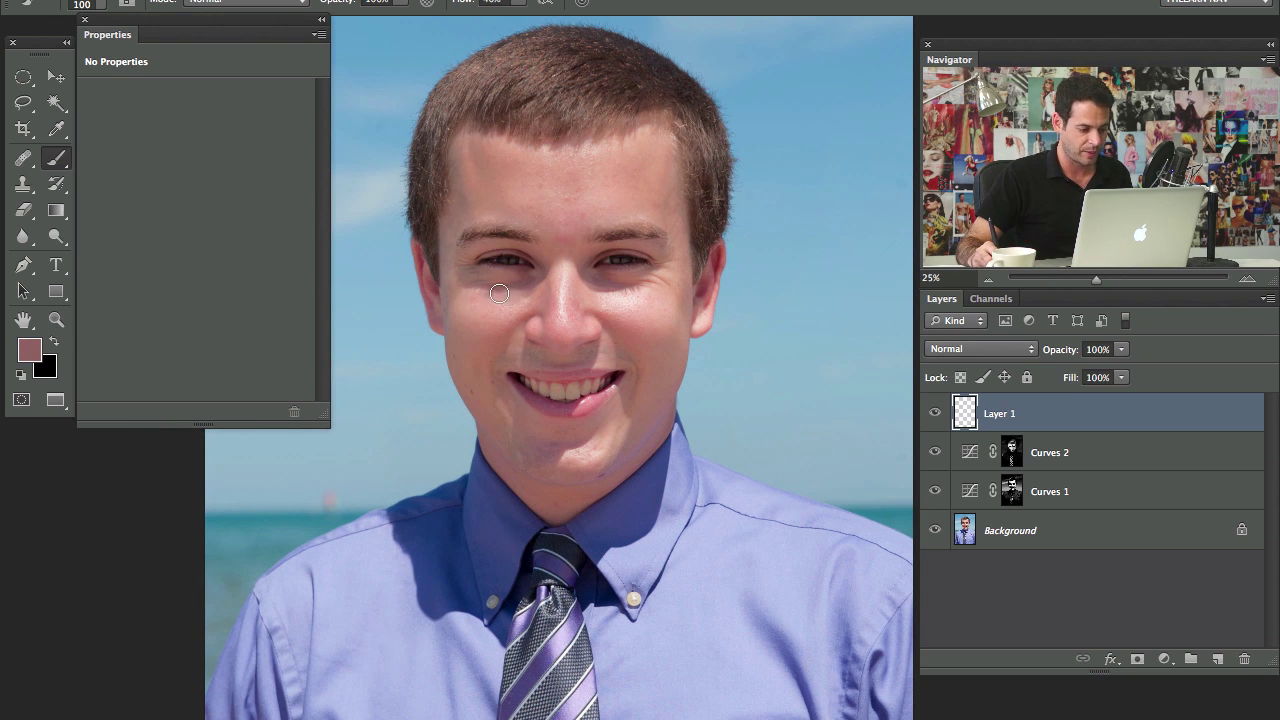
alt+click(479, 292)
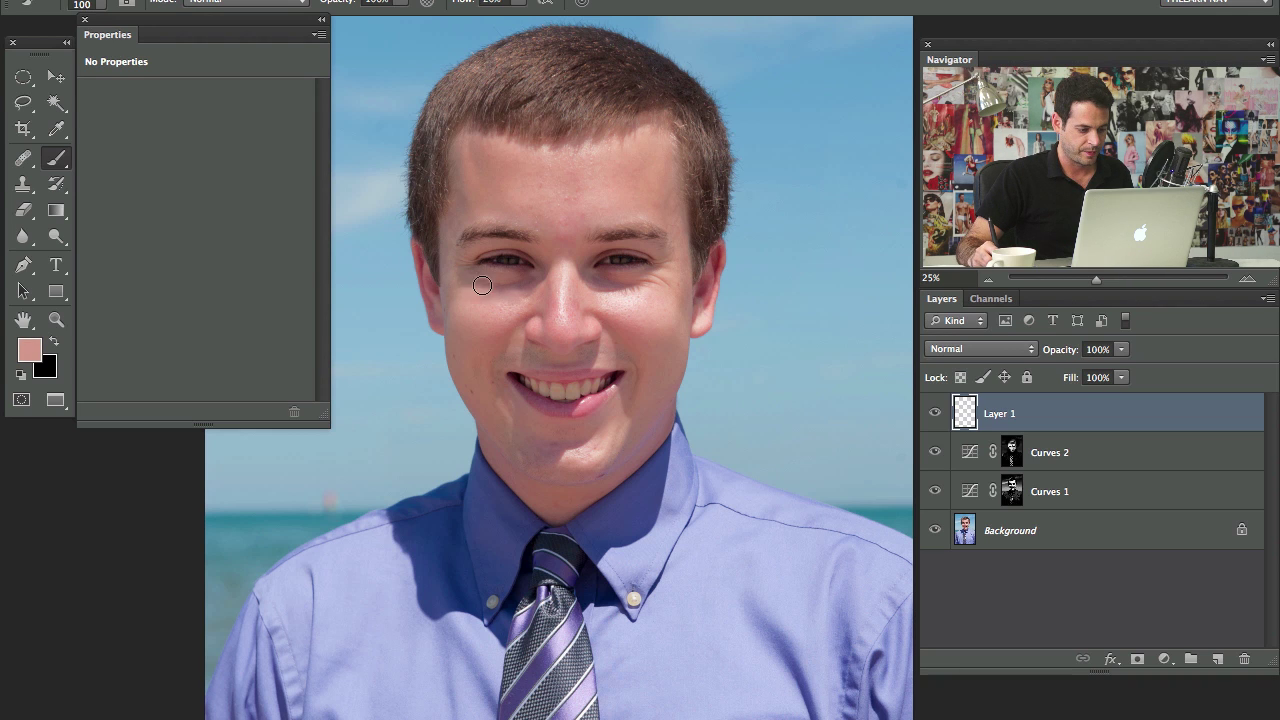
alt+click(498, 288)
alt+click(522, 292)
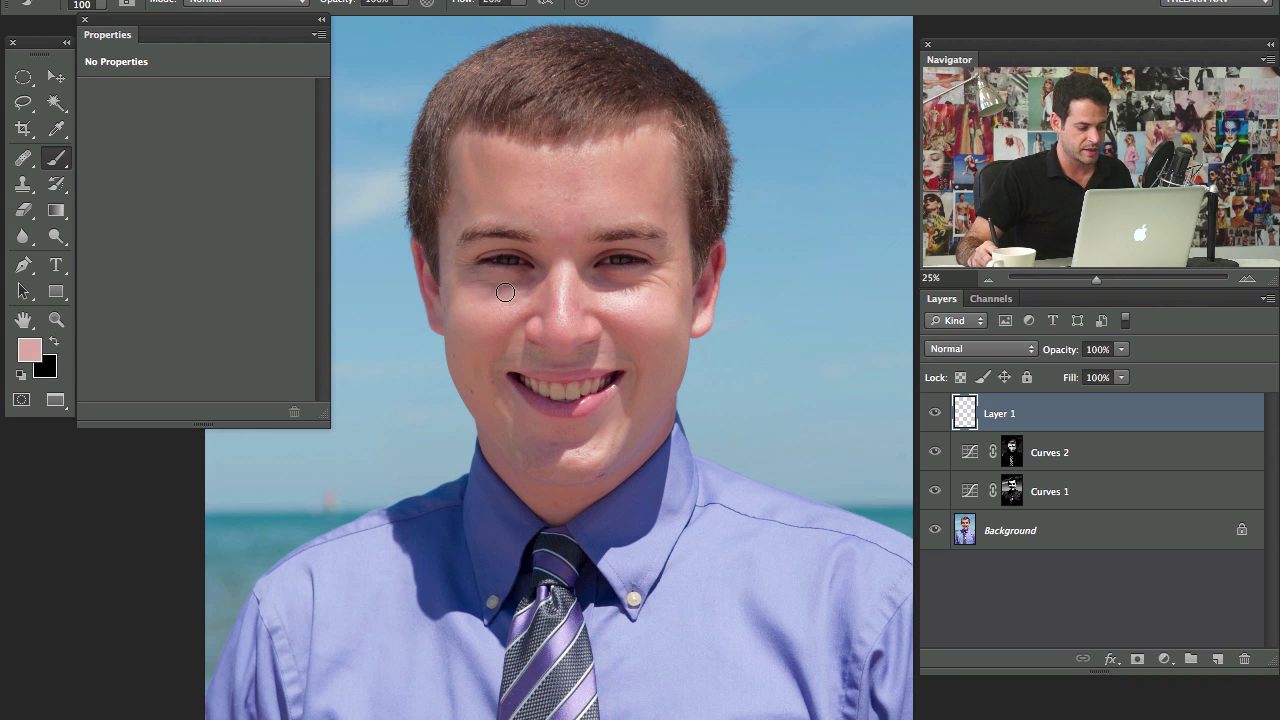
mouse_move(505, 292)
mouse_down()
mouse_move(480, 286)
mouse_move(517, 304)
mouse_up()
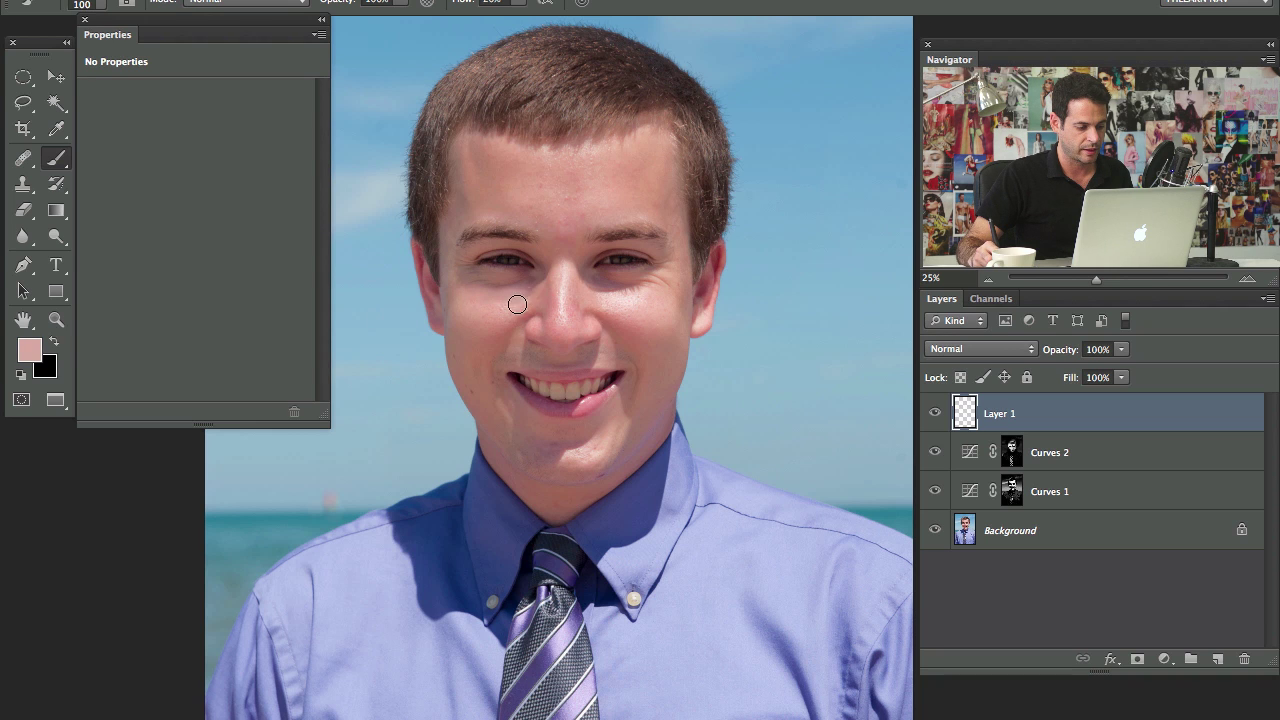
Sample skin tones around the eyes and cheeks to keep covering the under-eye shadows
alt+click(550, 281)
alt+click(552, 258)
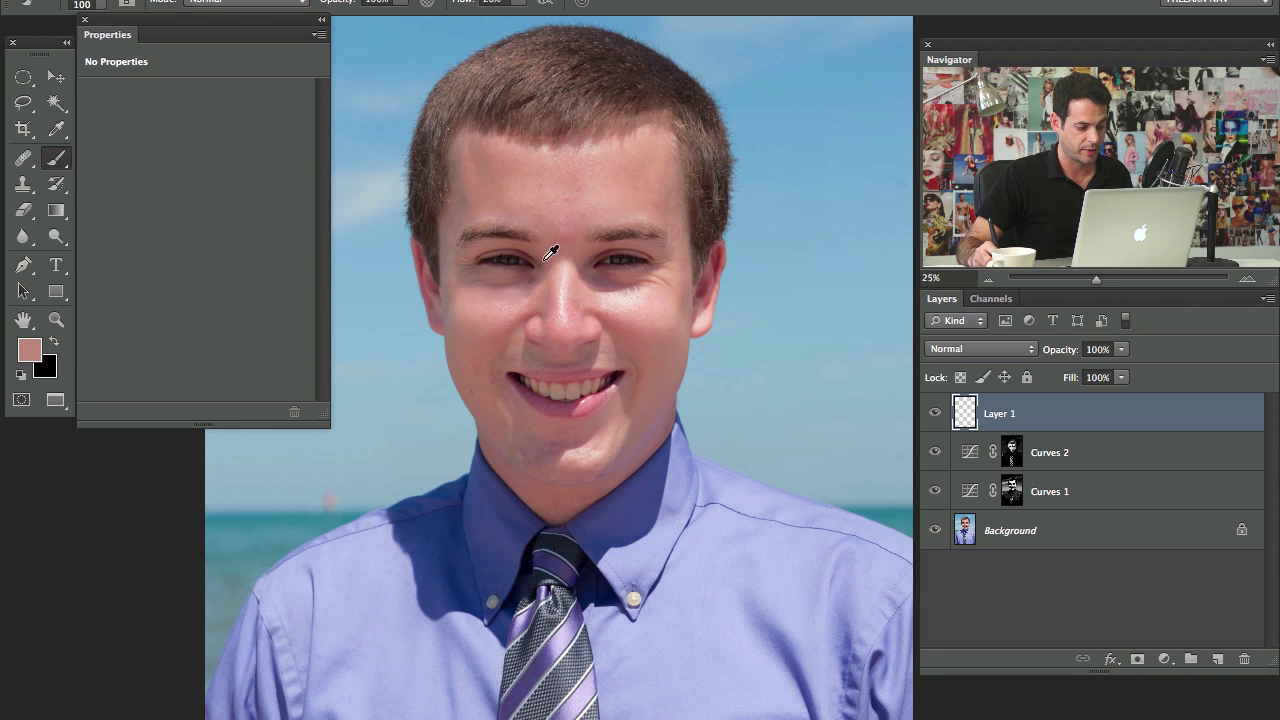
alt+click(518, 292)
alt+click(525, 295)
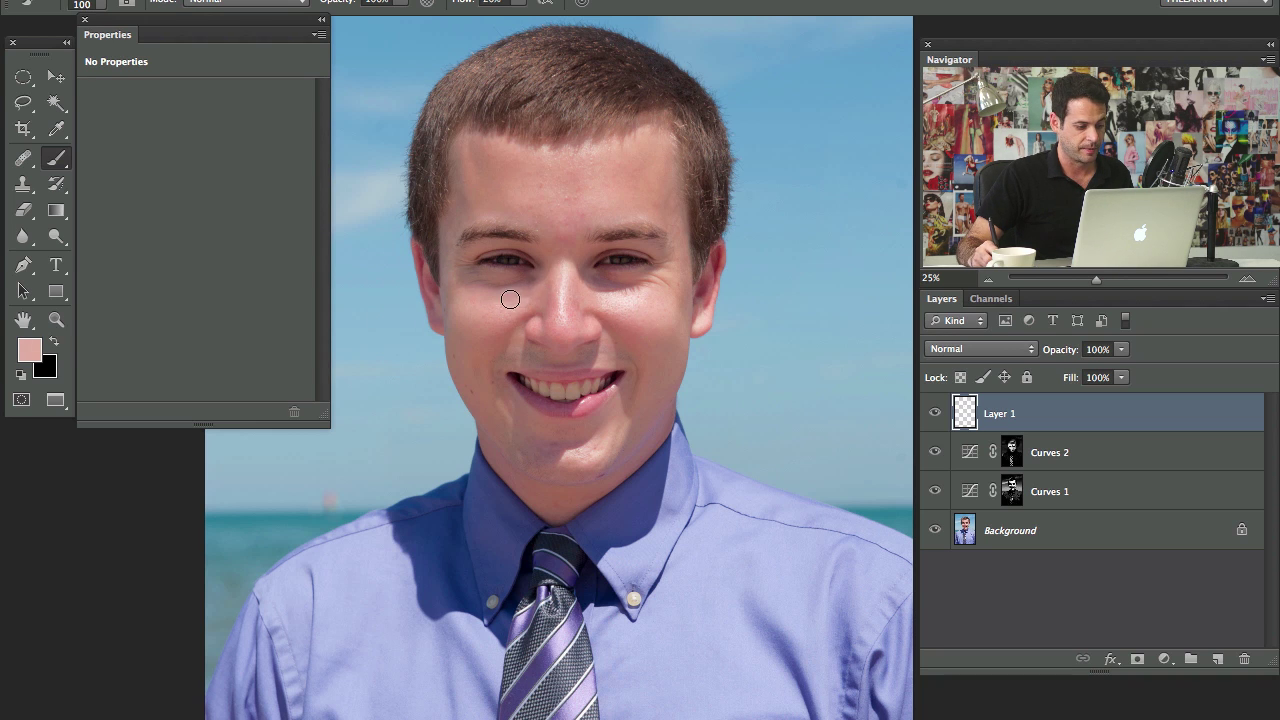
alt+click(603, 295)
alt+click(605, 283)
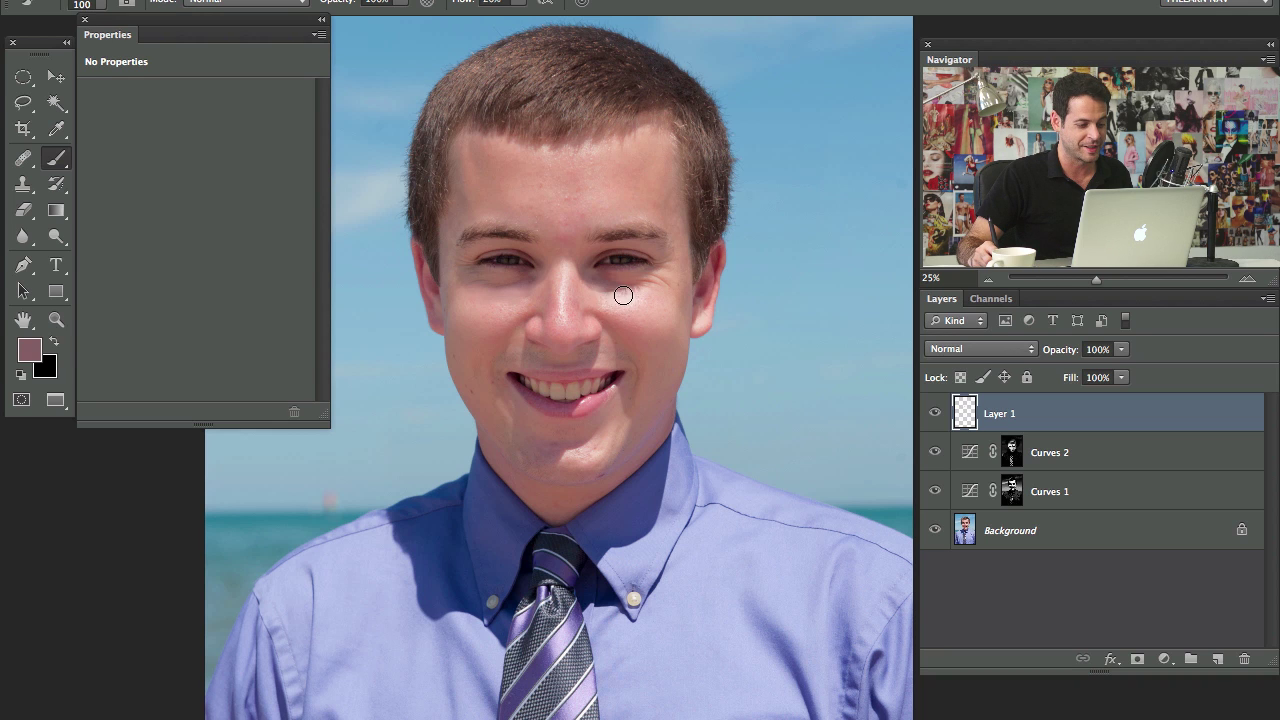
alt+click(618, 292)
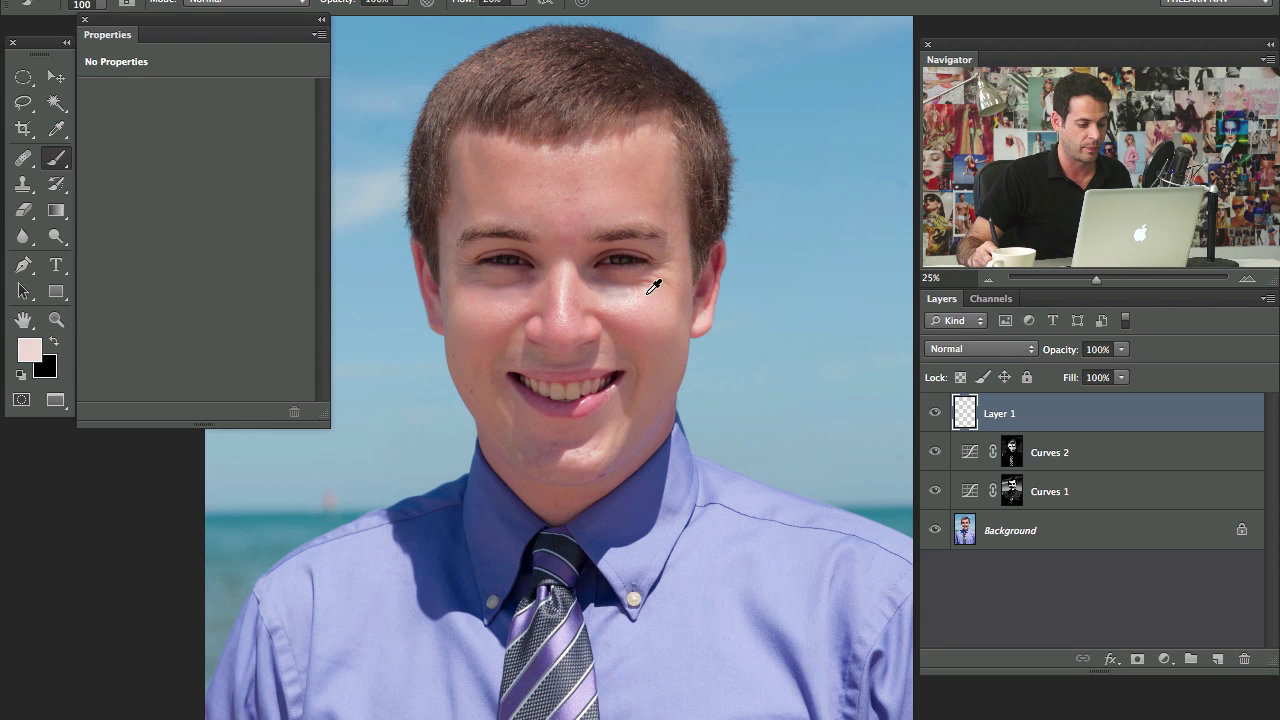
alt+click(622, 303)
alt+click(603, 279)
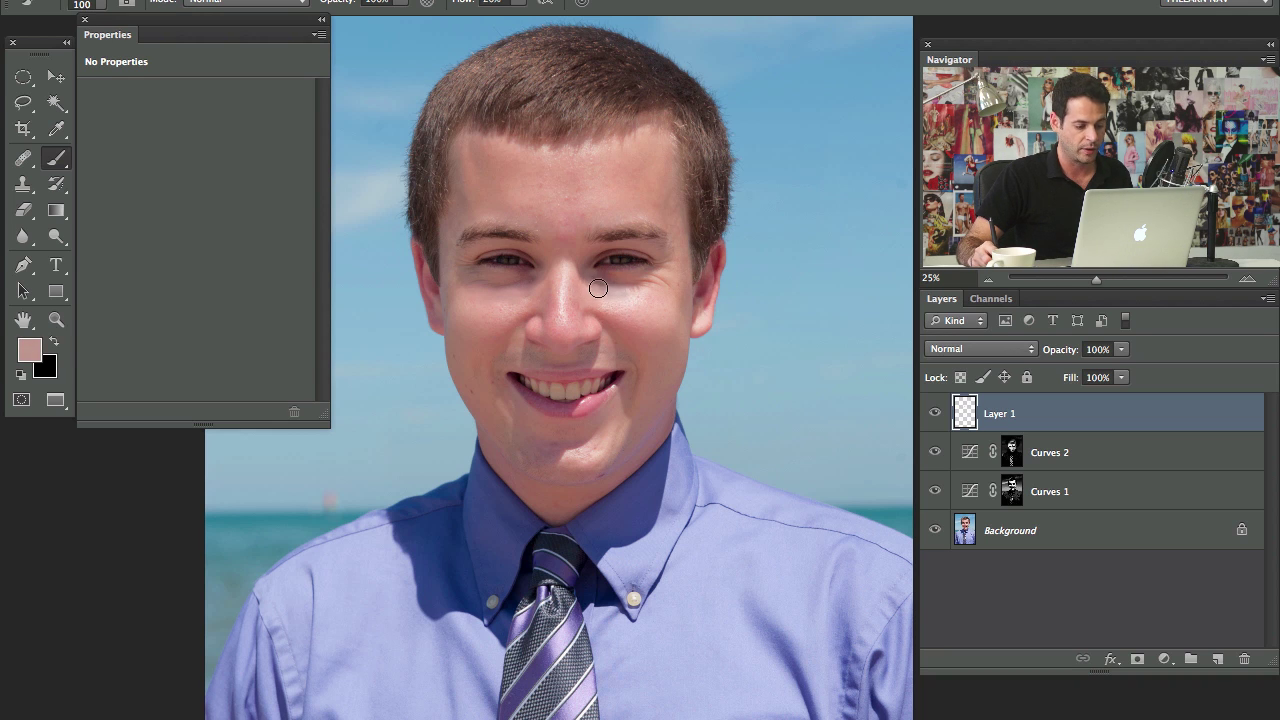
alt+click(572, 276)
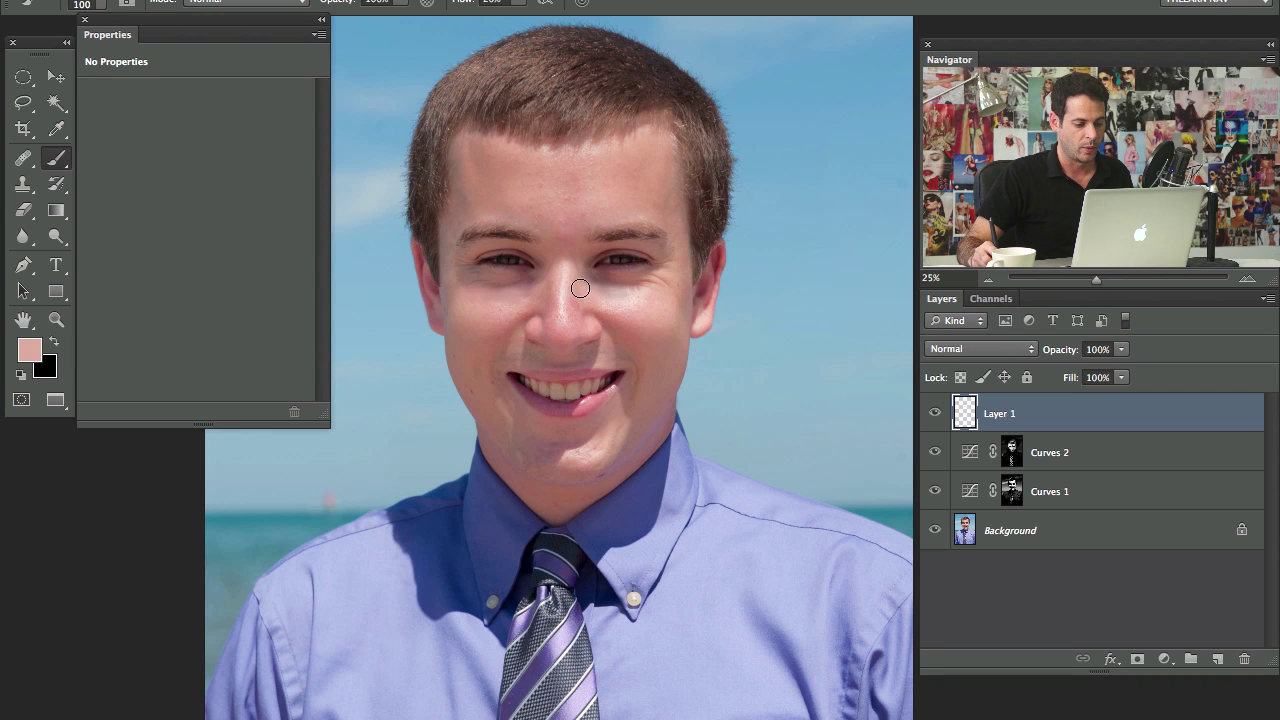
alt+click(588, 280)
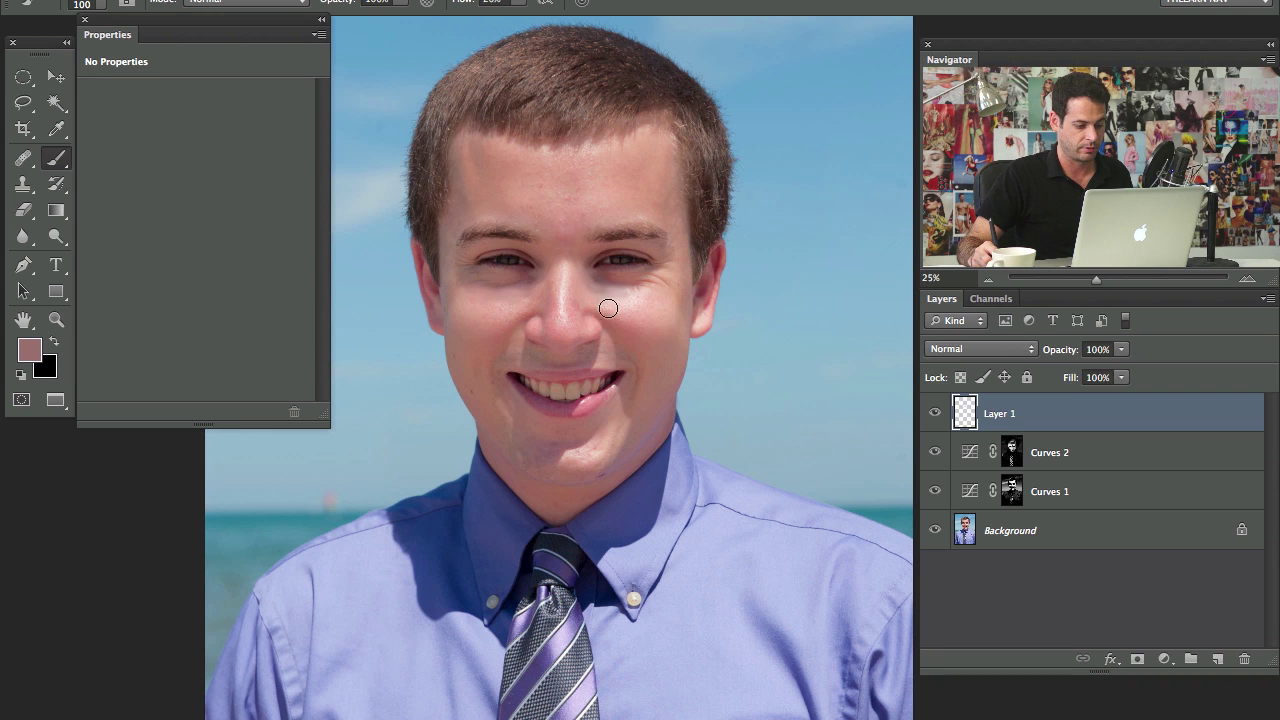
alt+click(598, 305)
alt+click(600, 290)
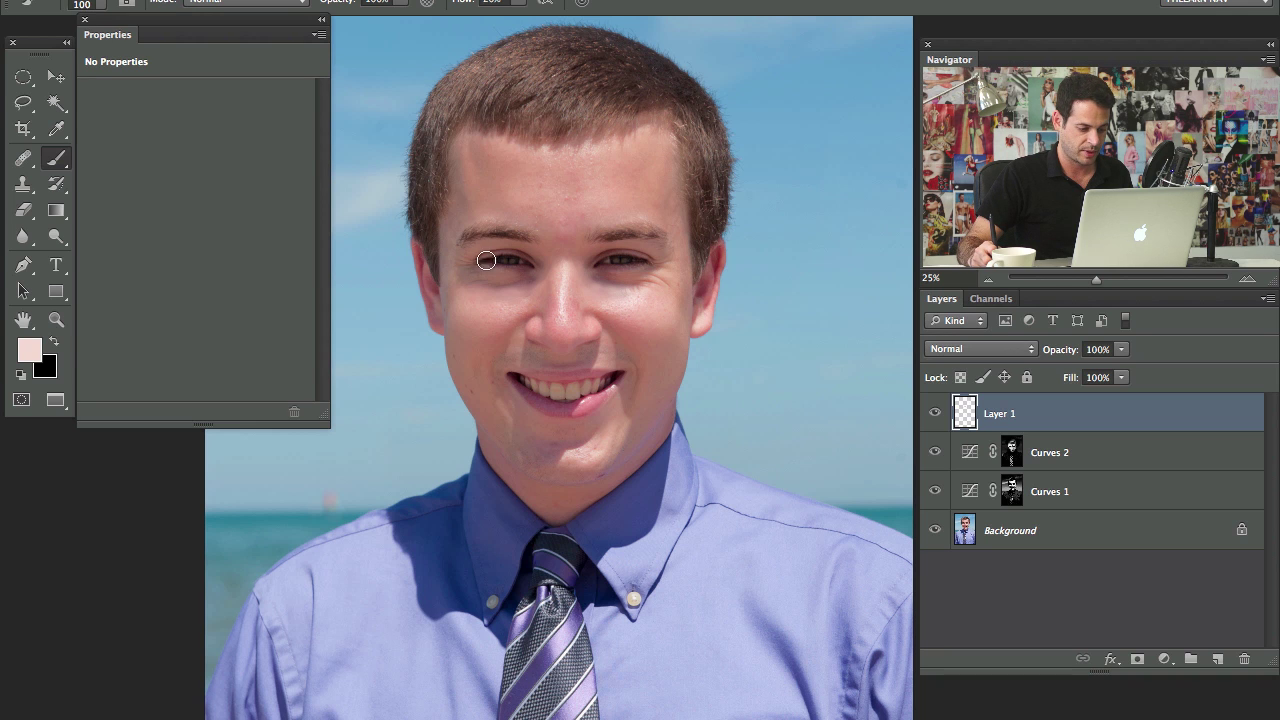
alt+click(631, 296)
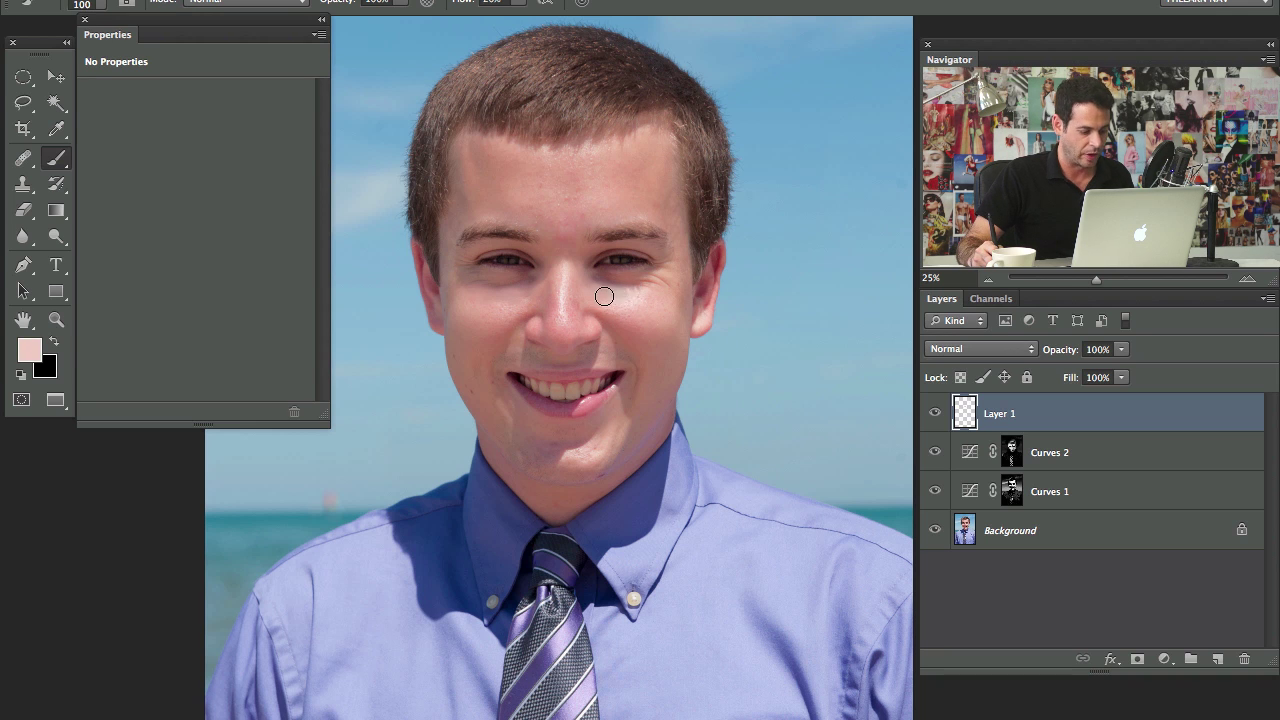
Compare the face with Layer 1 hidden and shown
click(934, 418)
click(934, 418)
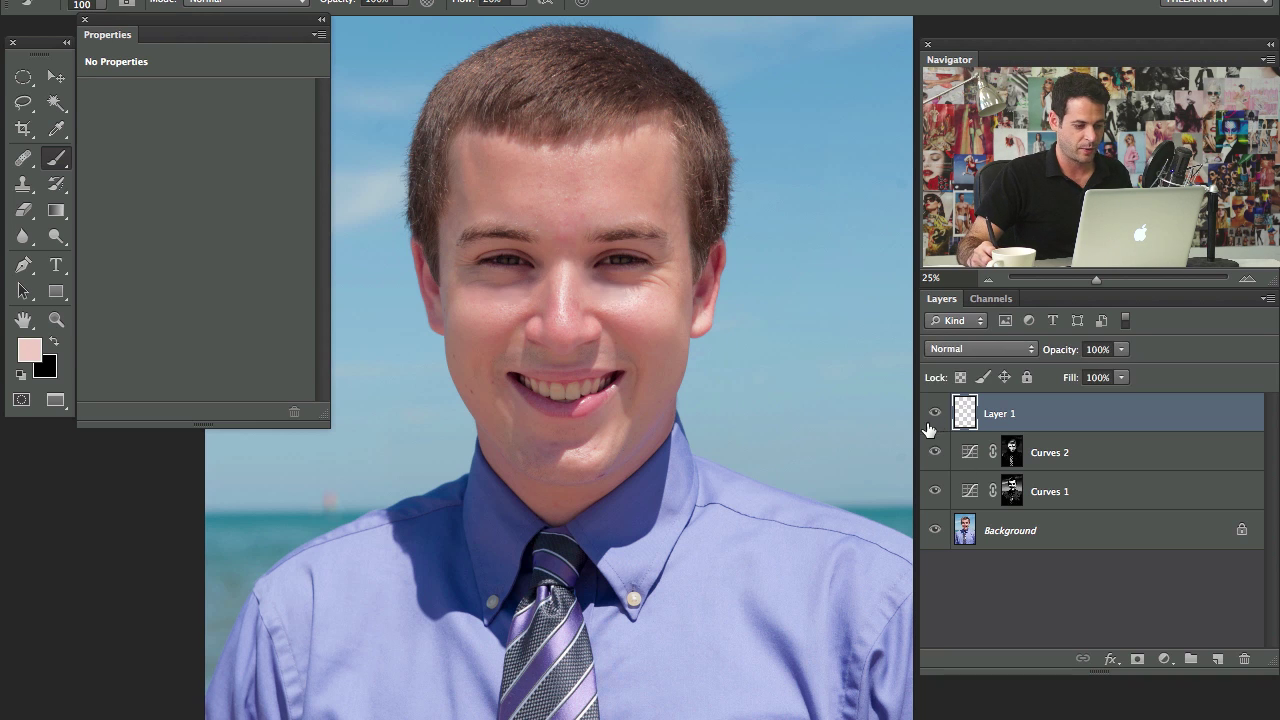
click(934, 418)
click(934, 418)
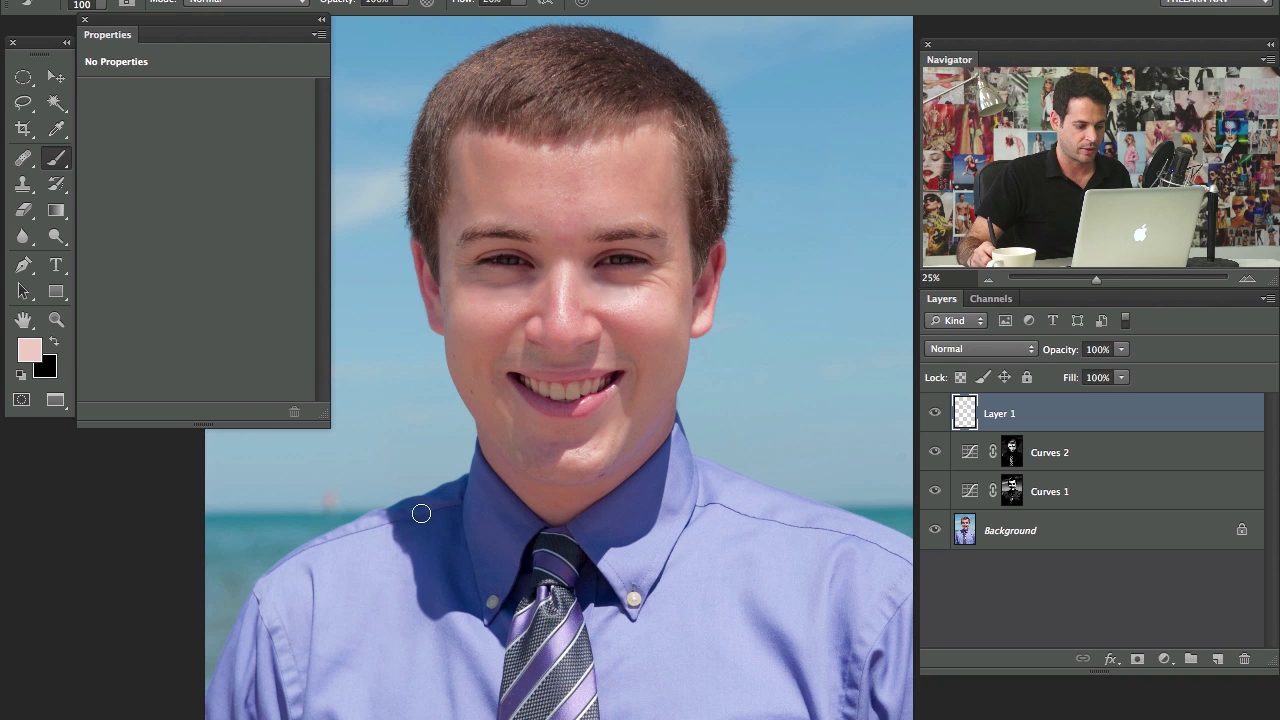
click(936, 414)
click(936, 414)
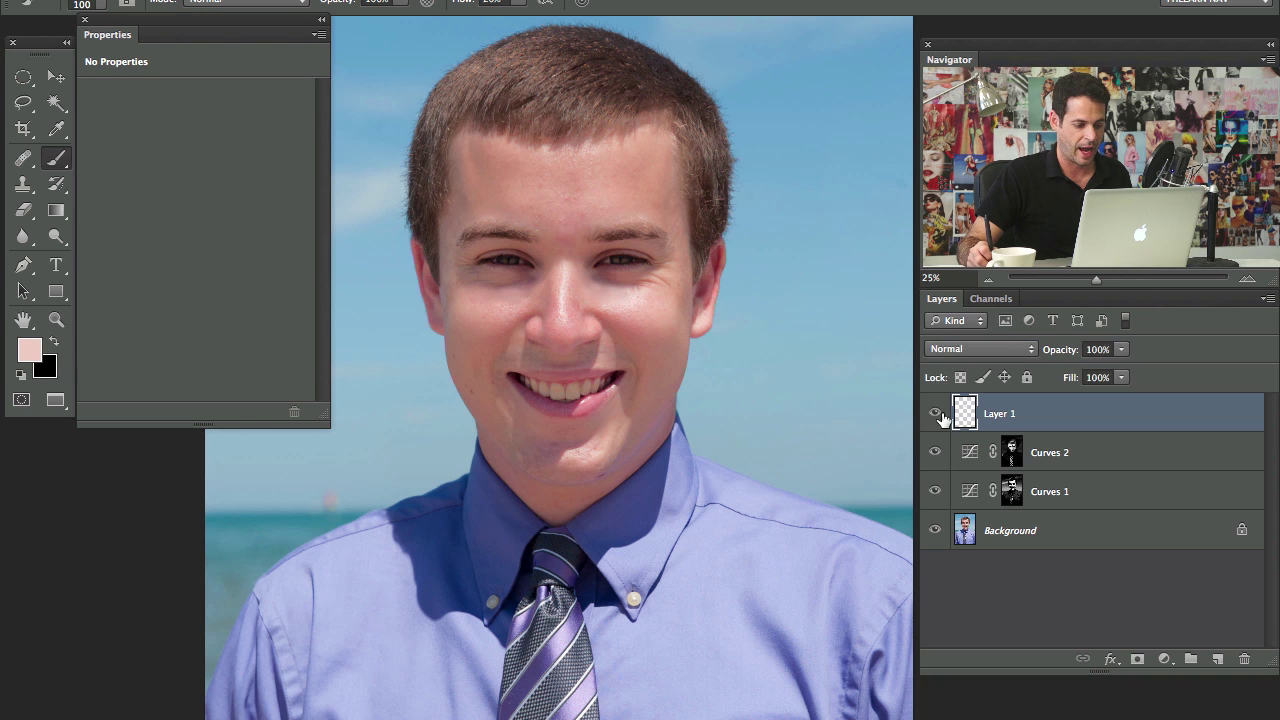
Sample further pink cheek tones for more under-eye touch-ups
alt+click(535, 294)
alt+click(531, 286)
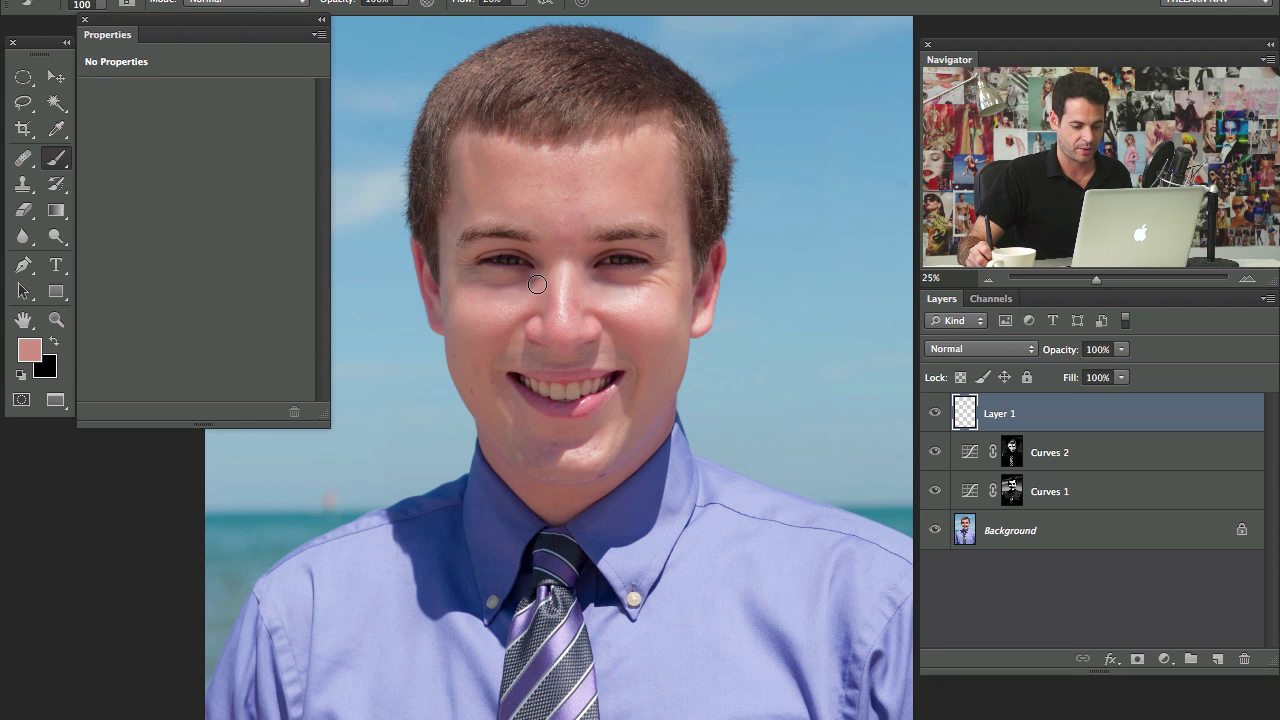
alt+click(540, 272)
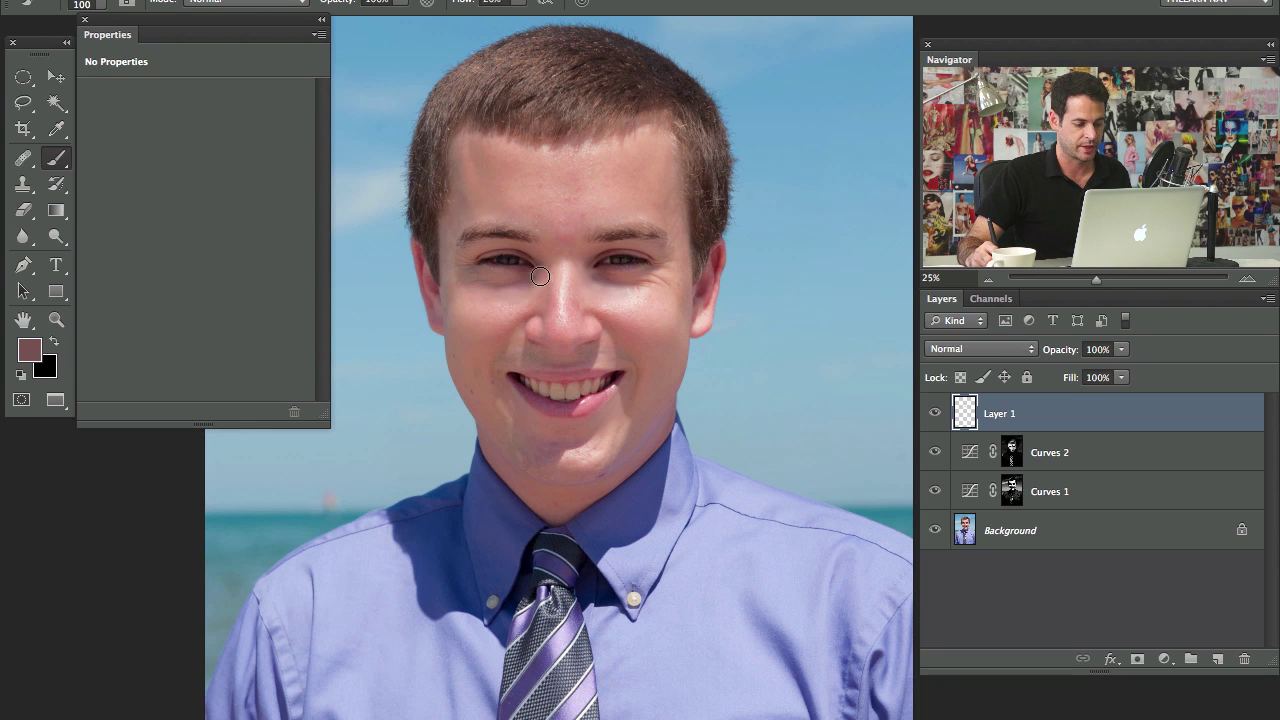
alt+click(536, 278)
alt+click(541, 282)
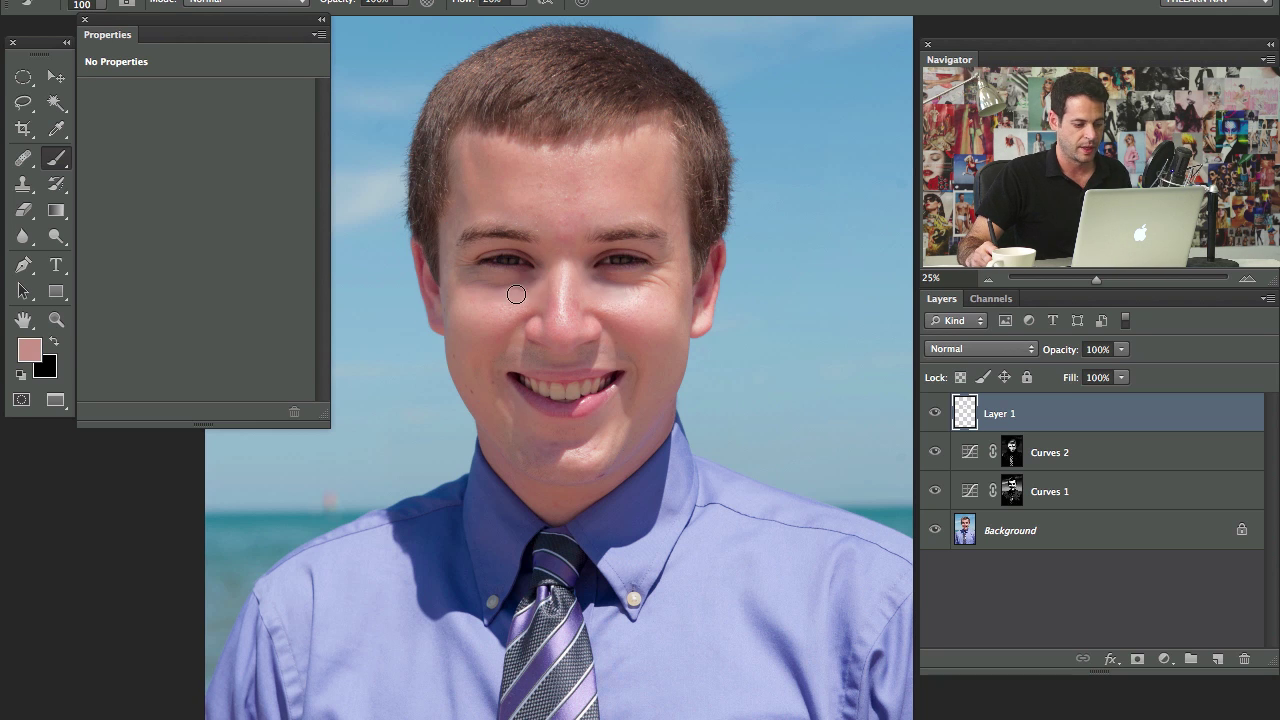
alt+click(645, 305)
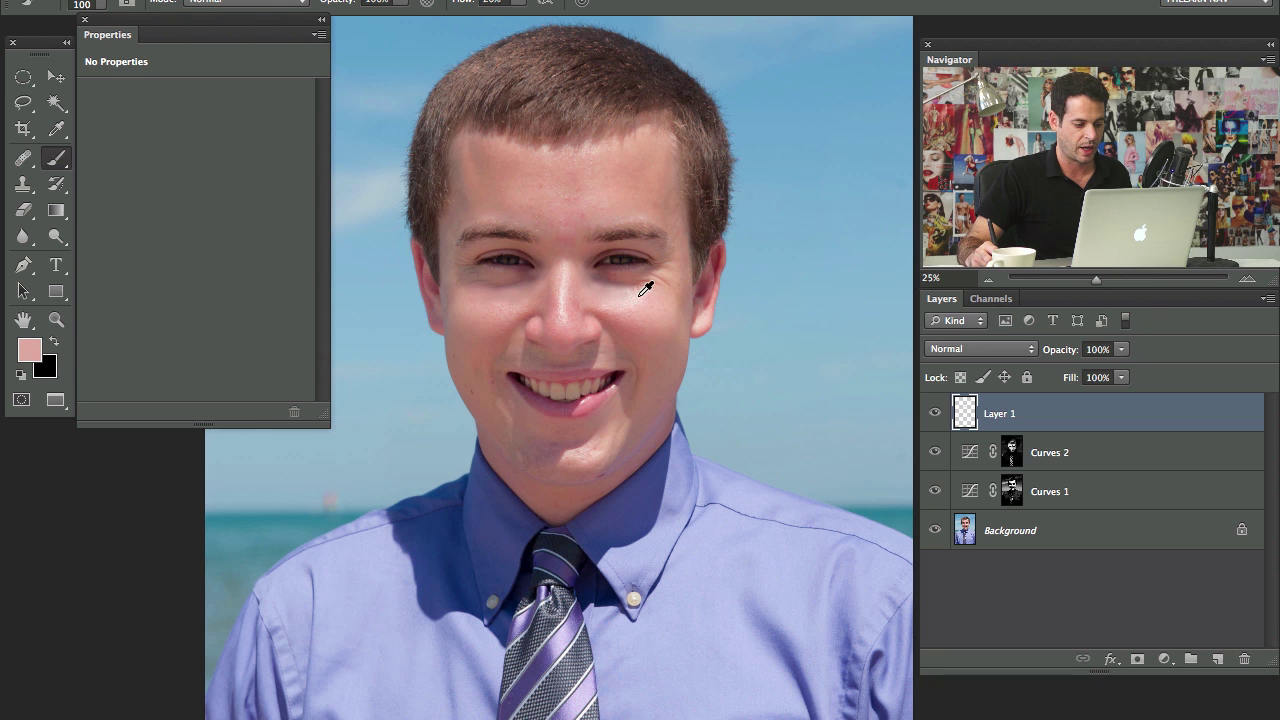
alt+click(638, 294)
alt+click(626, 286)
Set Layer 1's opacity to 48% and compare the face with it hidden and shown
key(super+minus)
scroll(760, 375, right, 2)
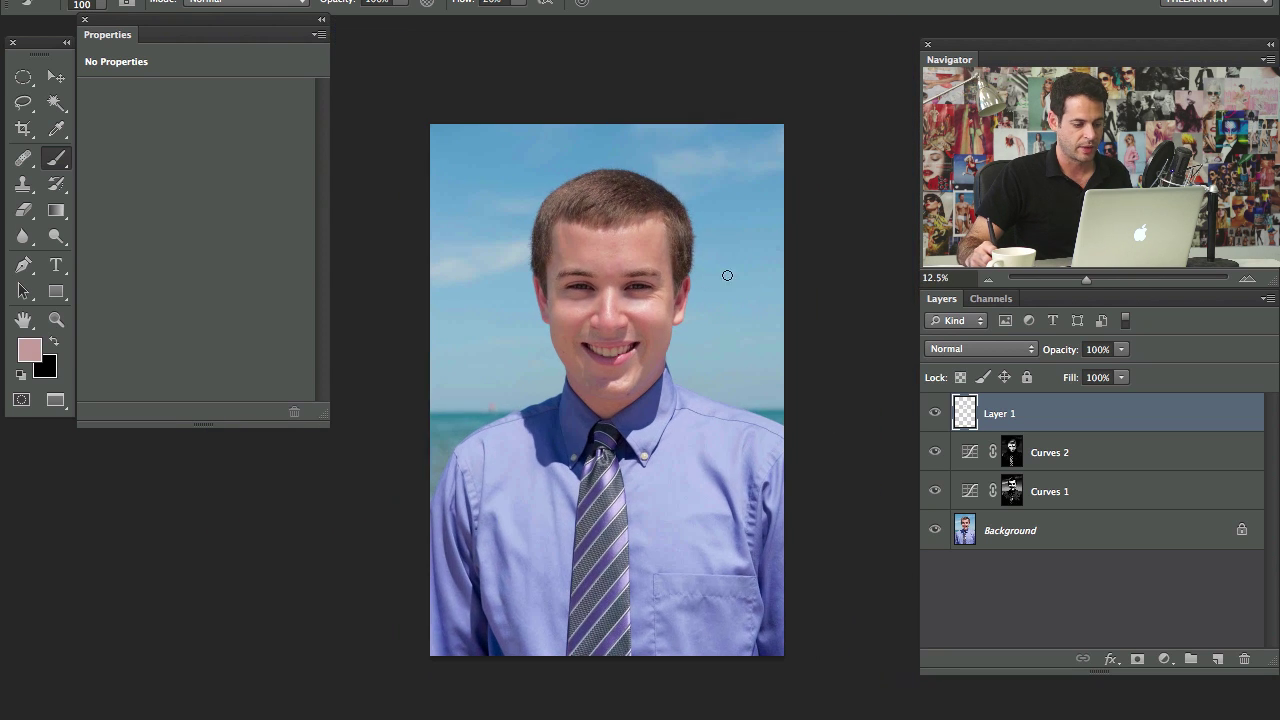
drag(1058, 357, 1010, 356)
click(935, 413)
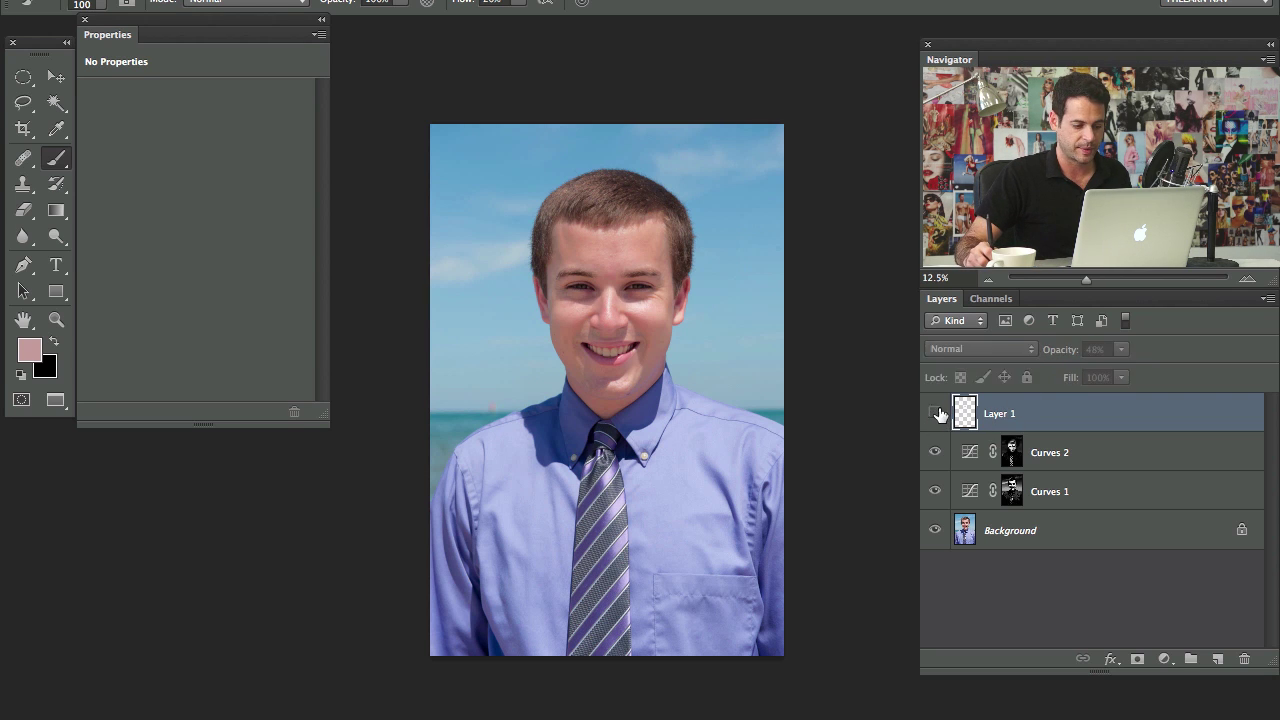
click(936, 413)
click(936, 412)
click(937, 411)
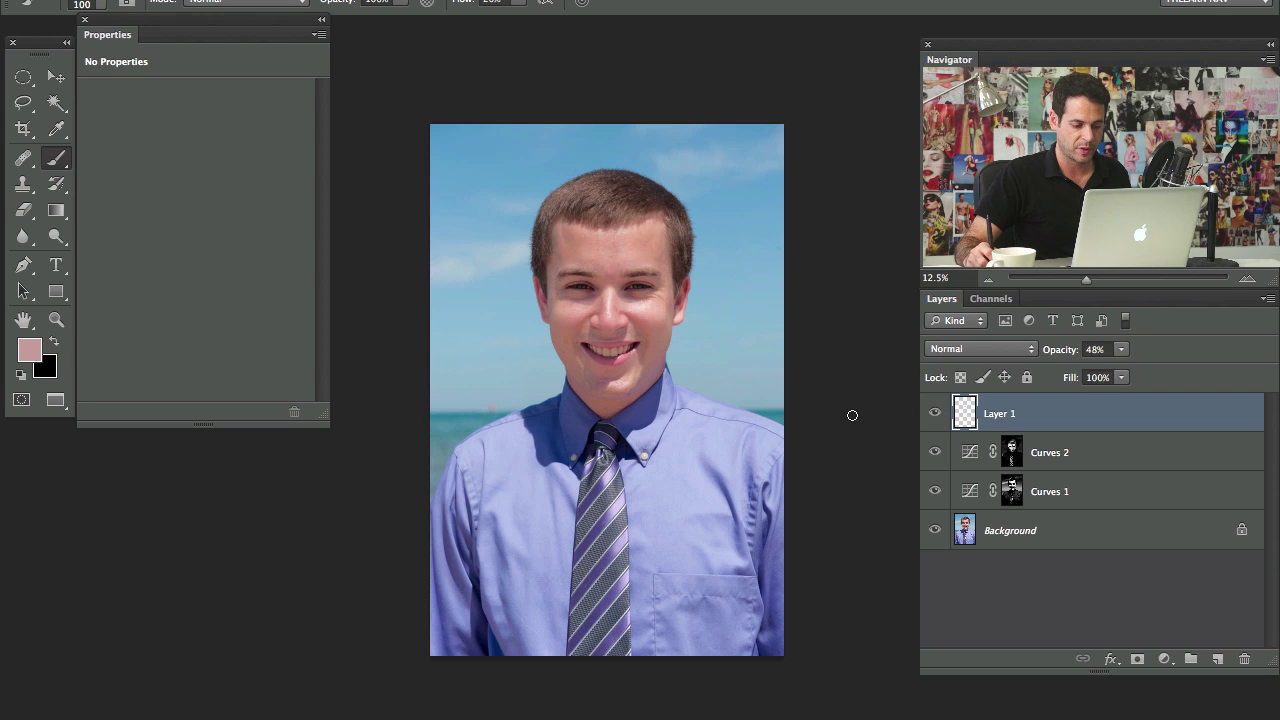
key(super+equal)
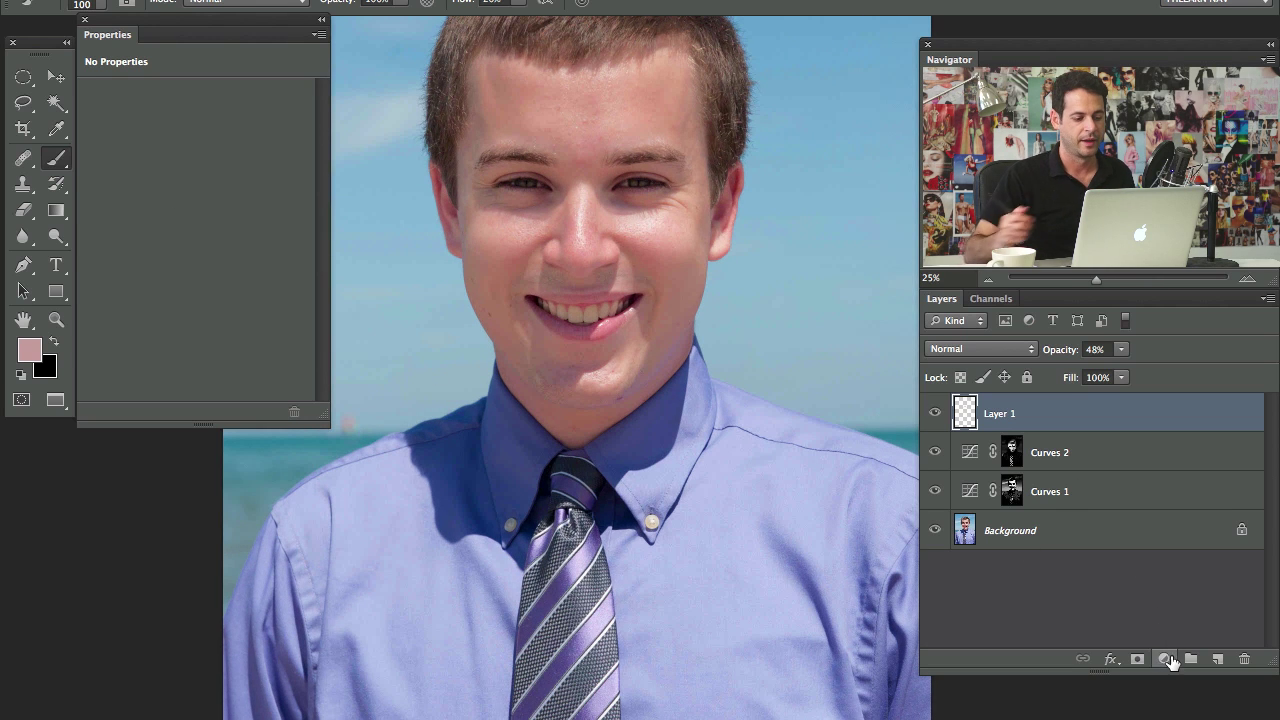
Add a Curves 3 layer with its curve raised to Input 91, Output 140
click(1164, 659)
click(1180, 647)
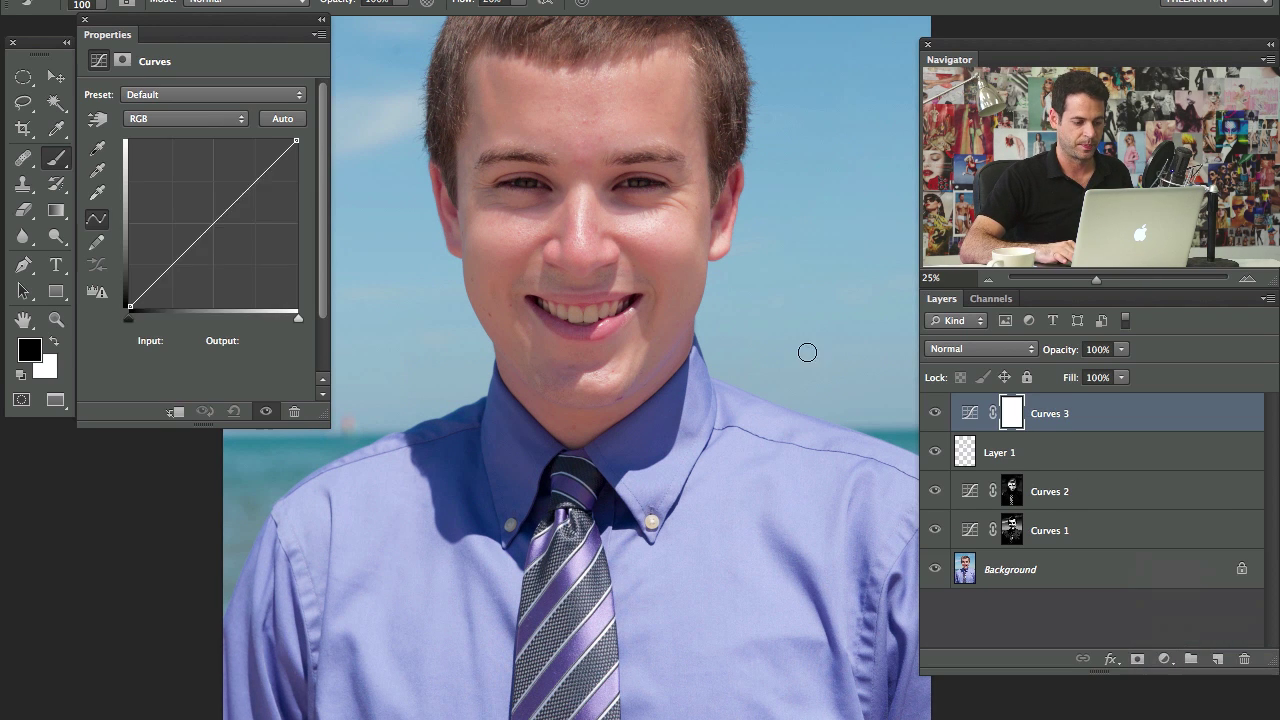
drag(199, 233, 189, 215)
Invert the Curves 3 mask and paint white over both eyes with a 140 px brush
drag(651, 195, 671, 195)
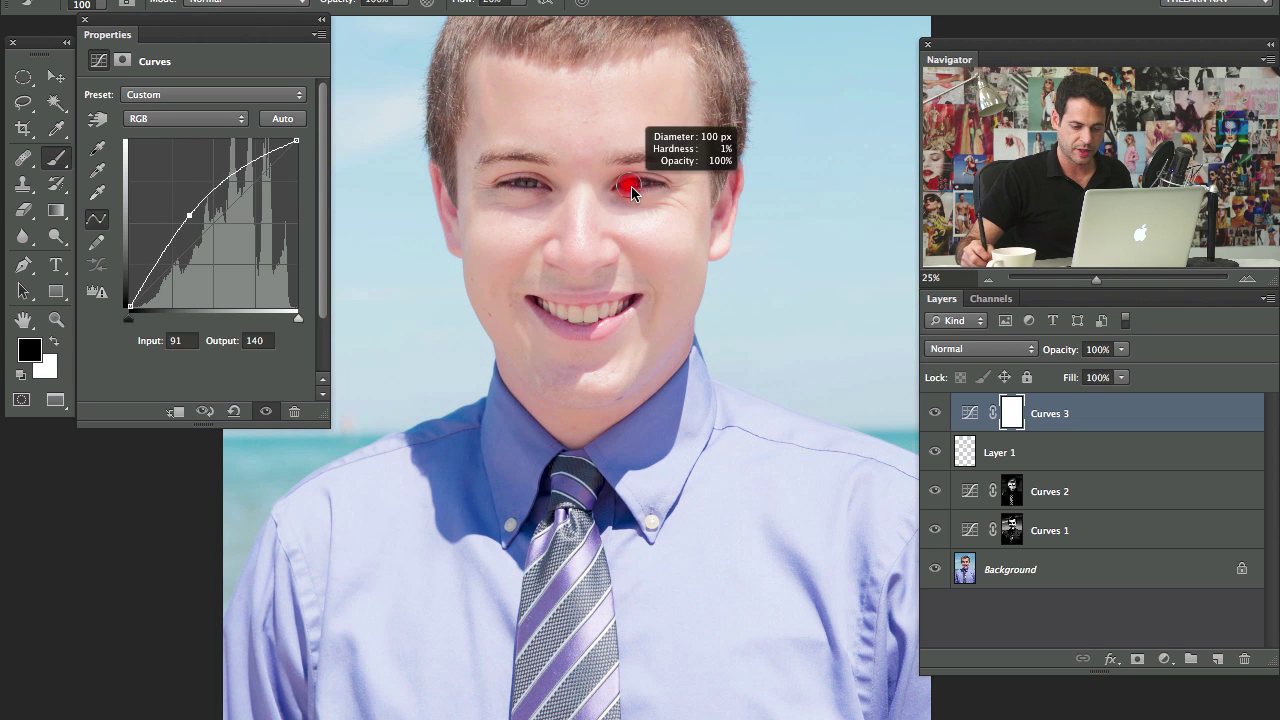
key(ctrl+i)
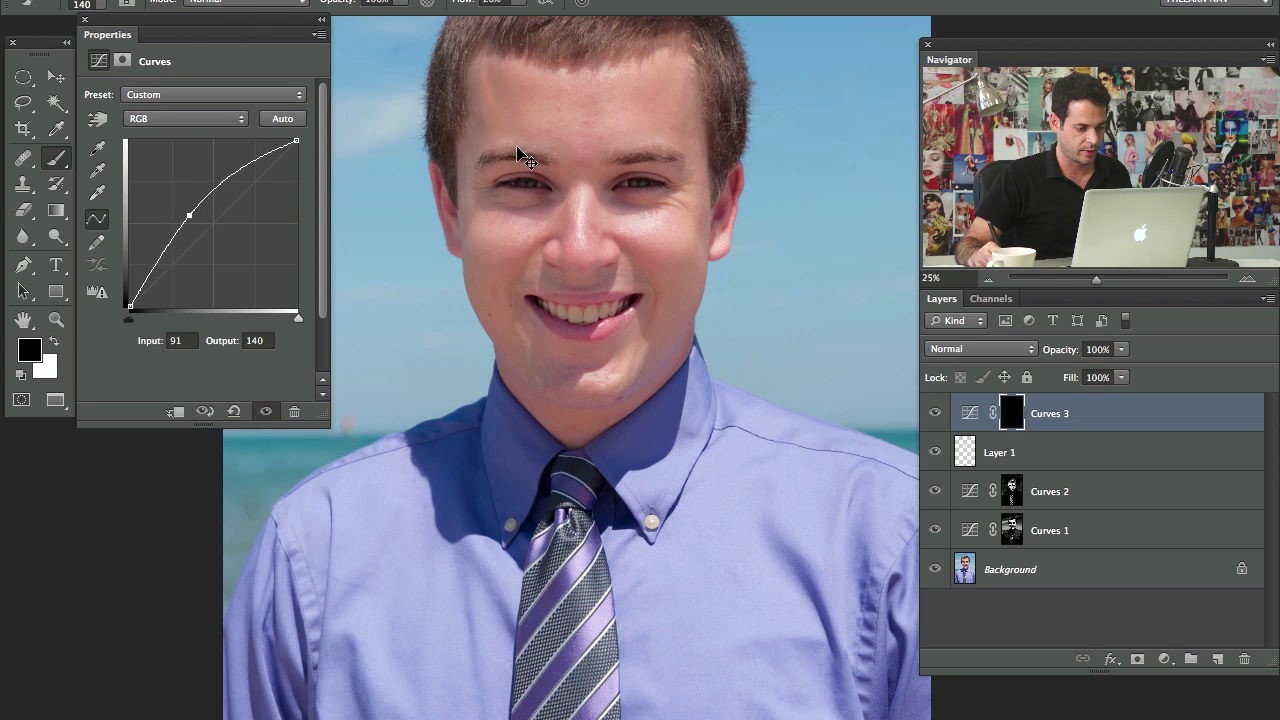
key(x)
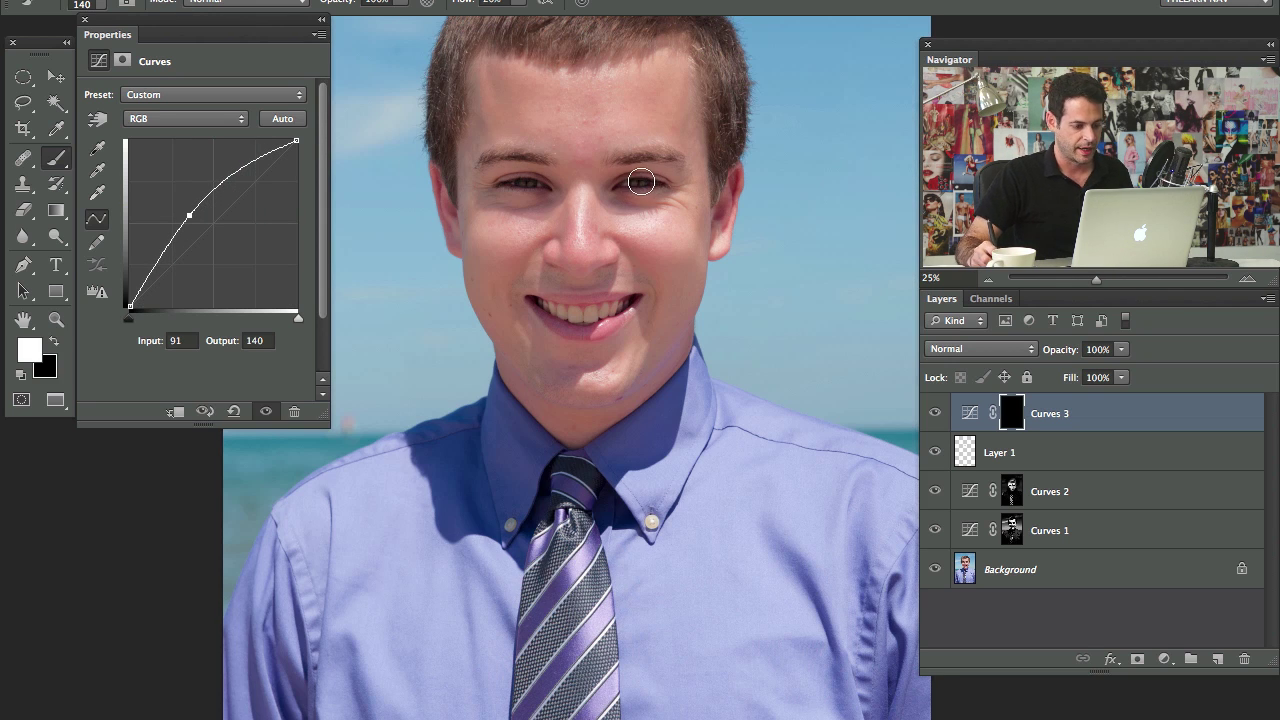
drag(502, 178, 521, 178)
mouse_move(637, 192)
mouse_down()
mouse_move(665, 187)
mouse_move(676, 204)
mouse_up()
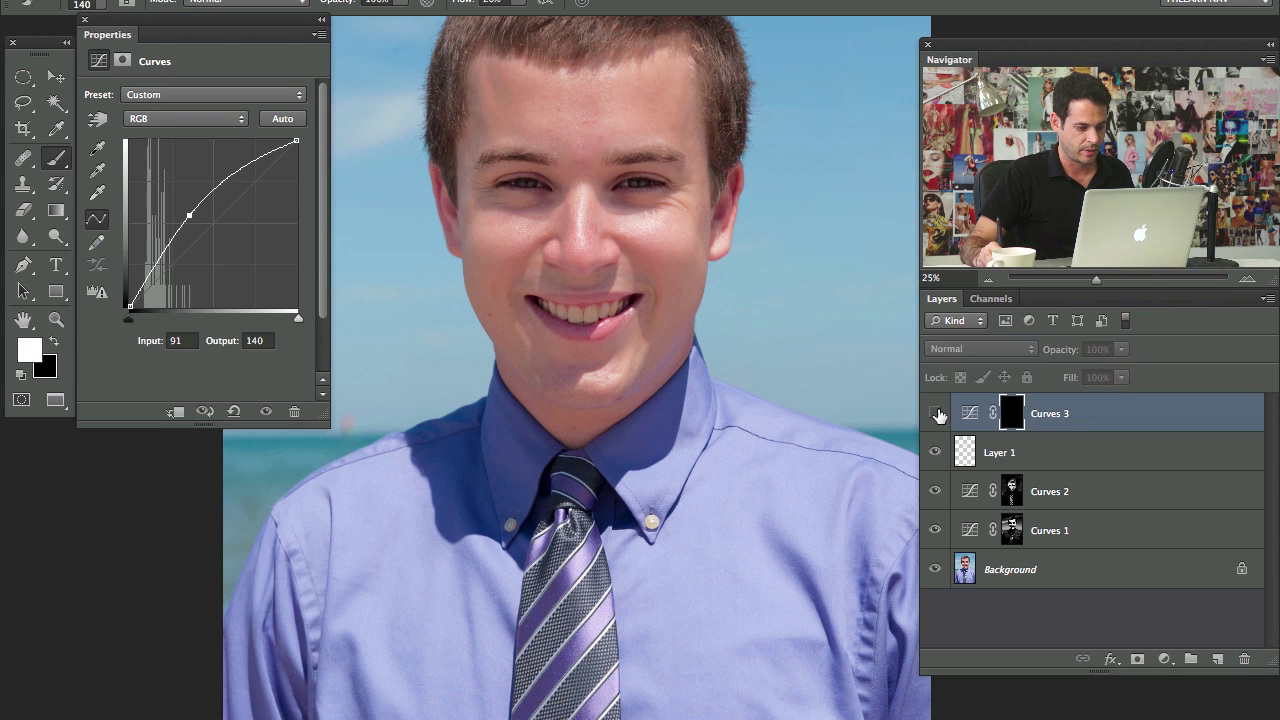
Lower Curves 3 to 57% opacity and zoom out to view the whole portrait
drag(1066, 350, 1030, 353)
key(Return)
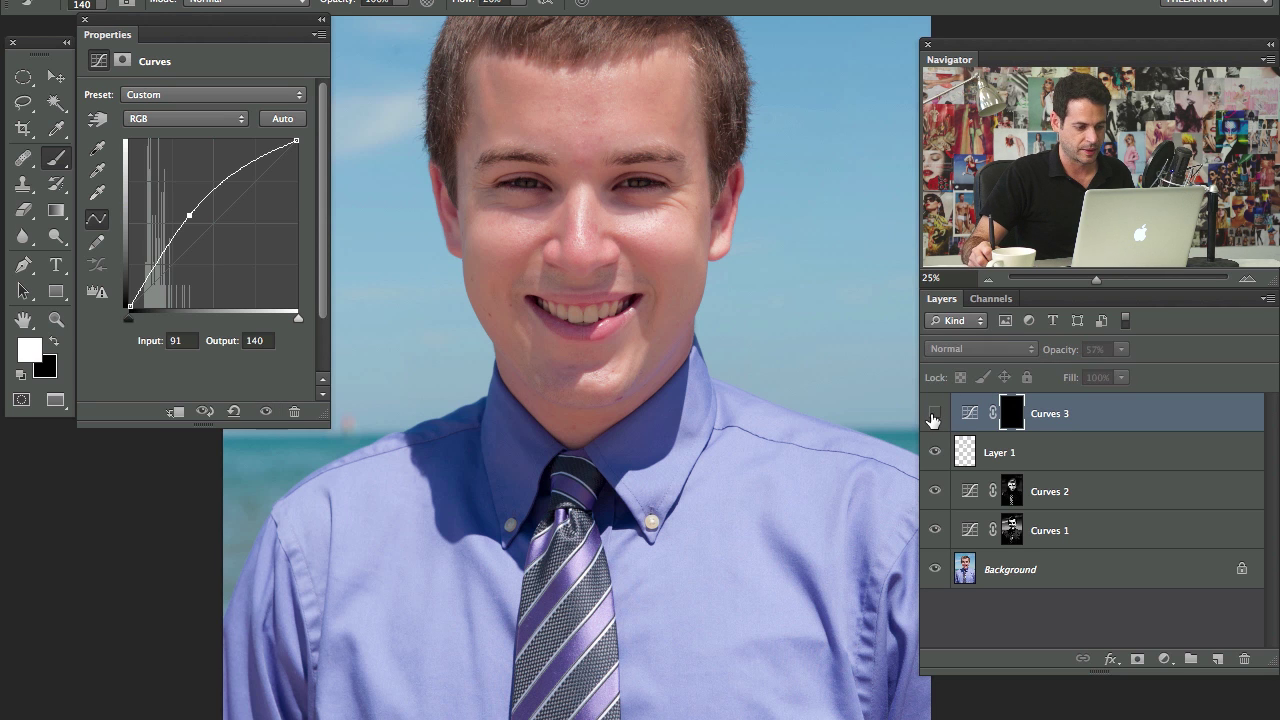
key(super+minus)
key(super+minus)
key(super+plus)
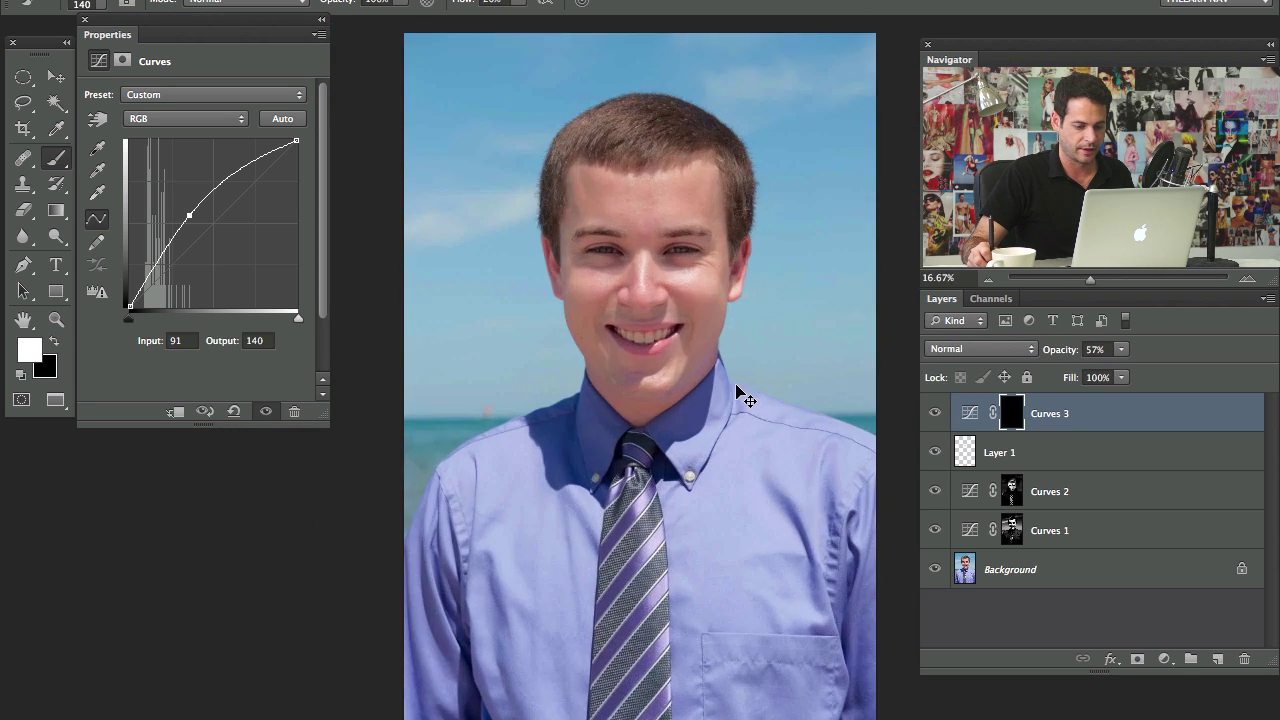
scroll(492, 417, down, 2)
scroll(492, 417, right, 2)
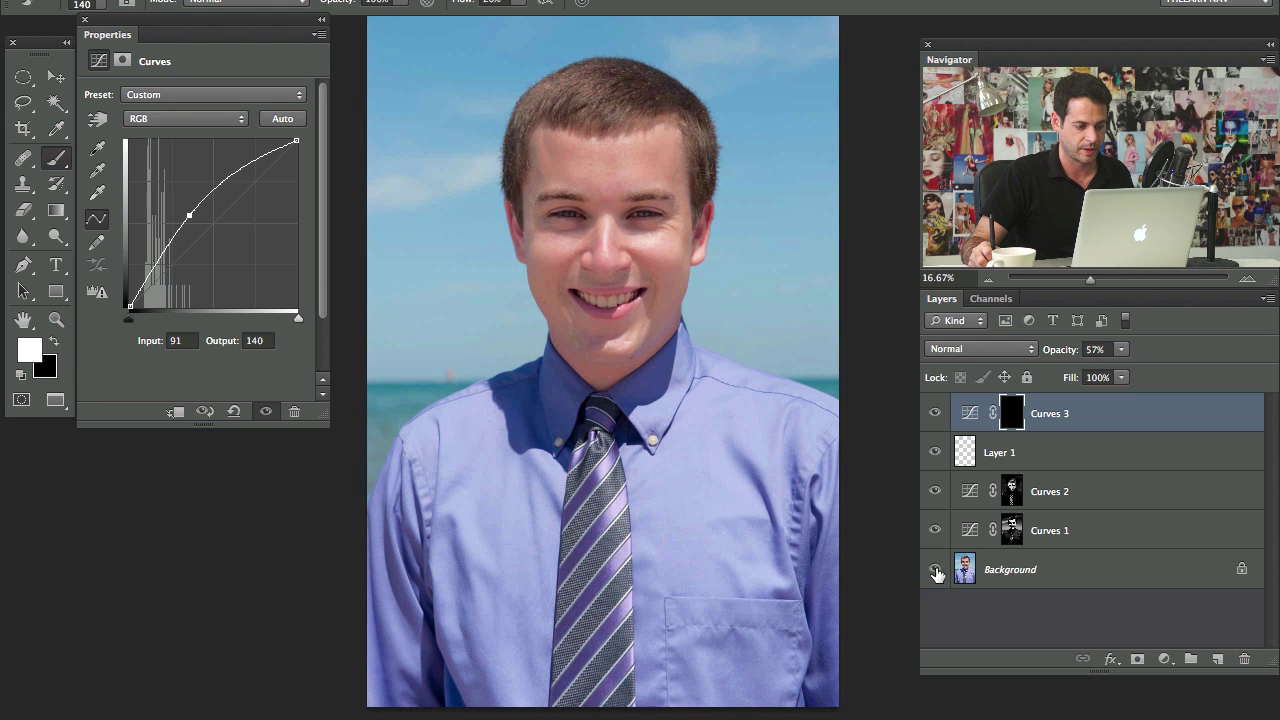